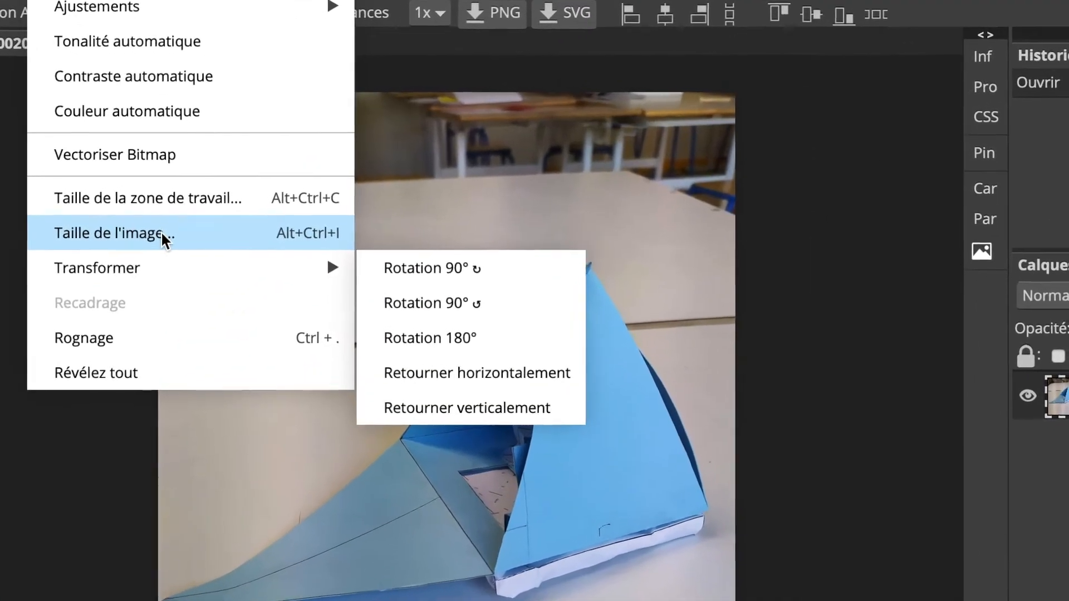
Step: Open the image size settings and set the photo's resolution to 150 DPI
left_click(166, 235)
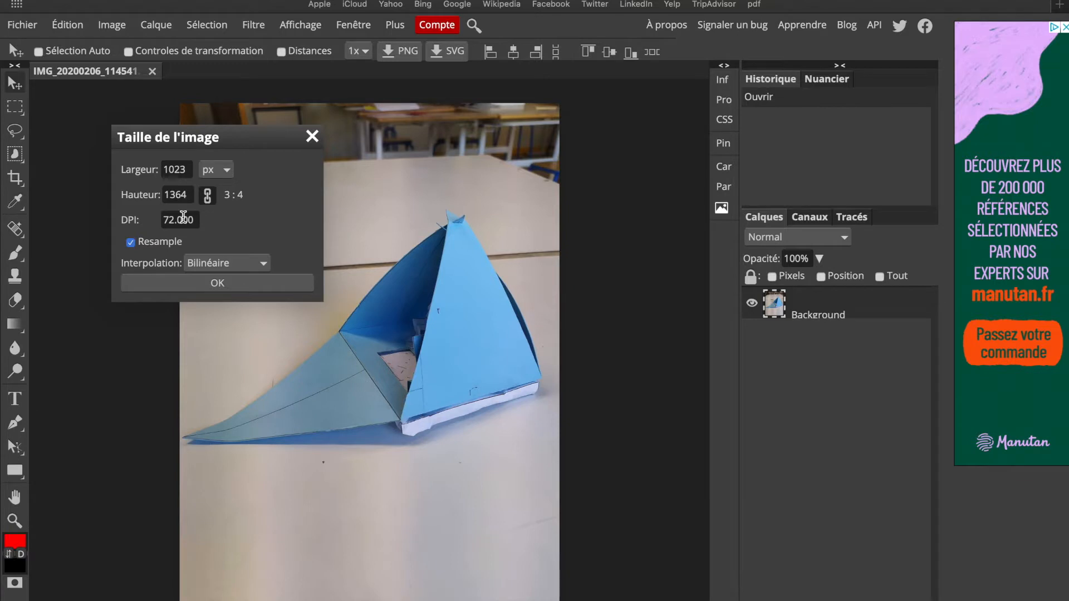
left_click(184, 219)
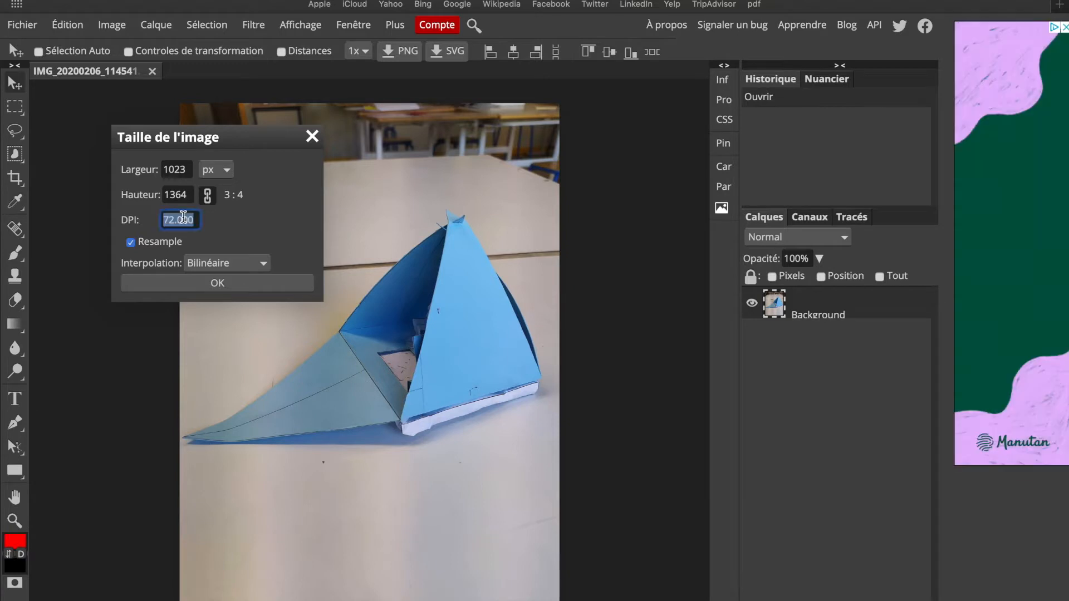
type("150")
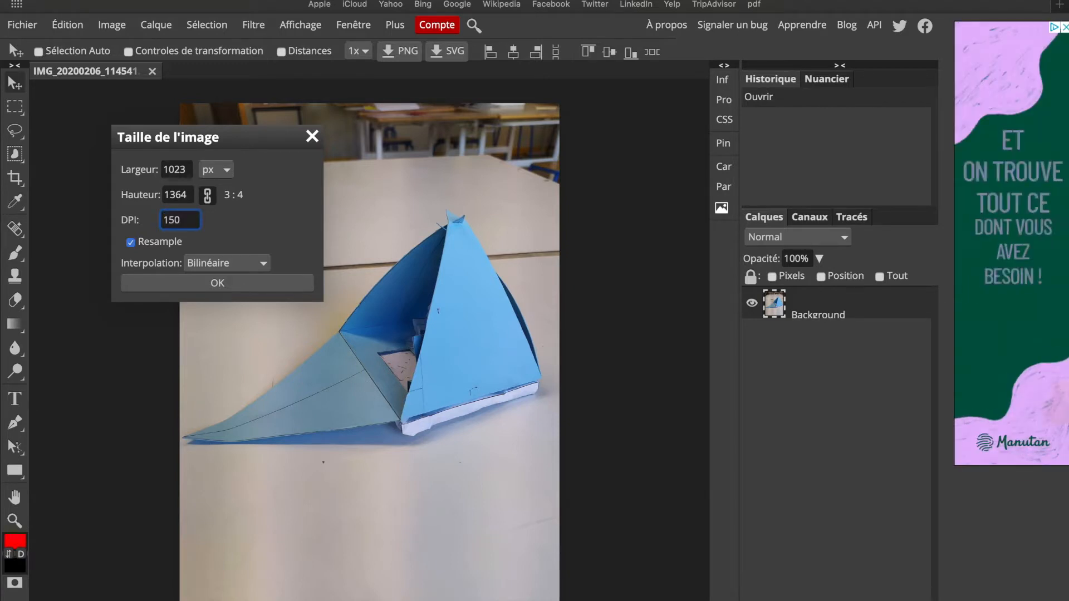
Step: Switch the image size units to millimetres, set the width to 148,5 mm and apply the resize
left_click(226, 171)
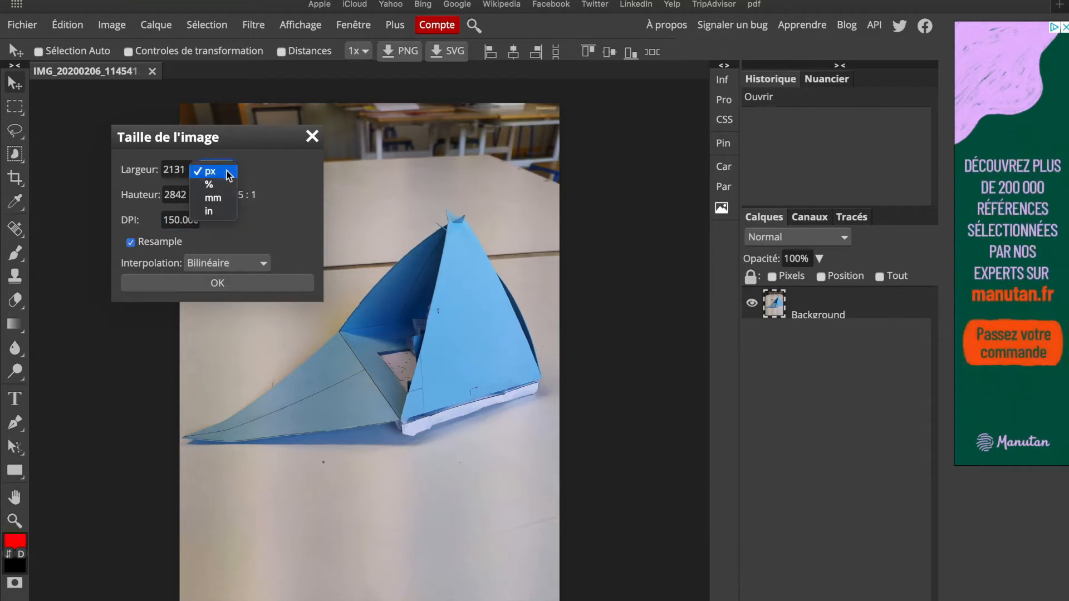
left_click(228, 199)
double_click(187, 169)
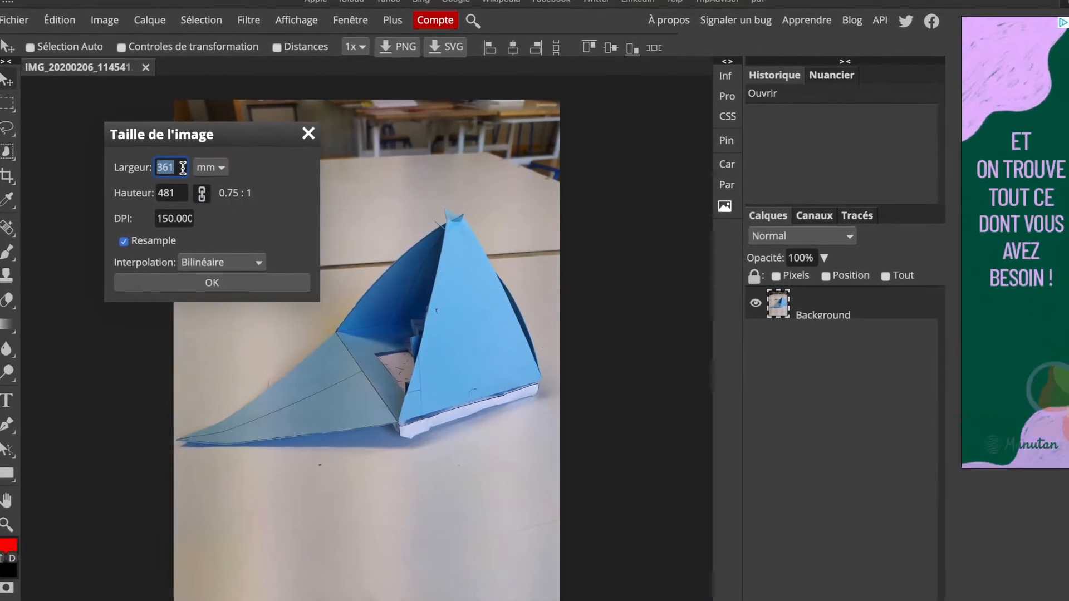
type("14")
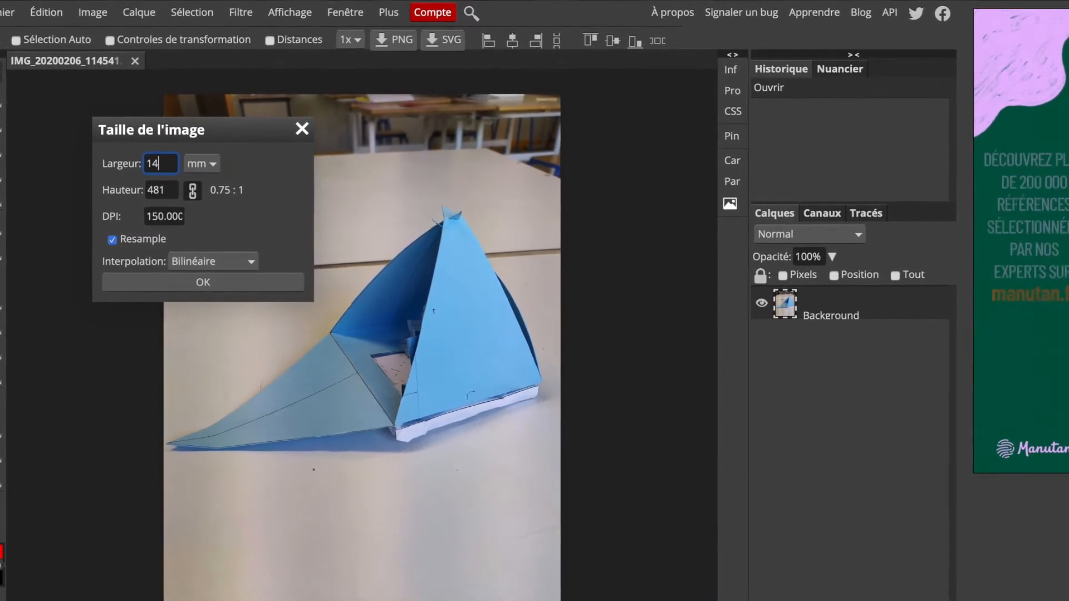
type("8")
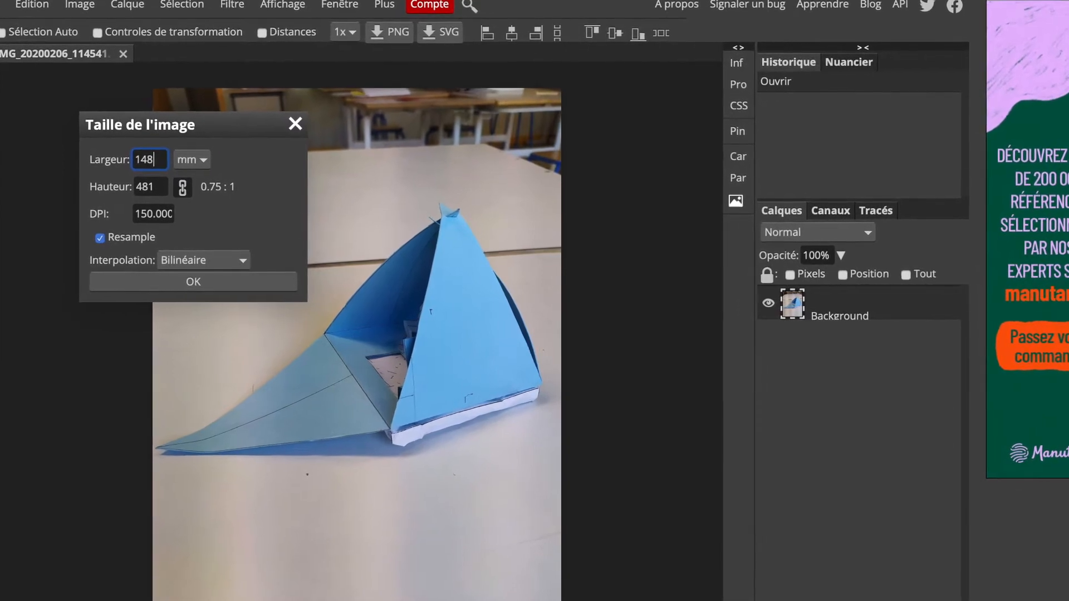
type(",5")
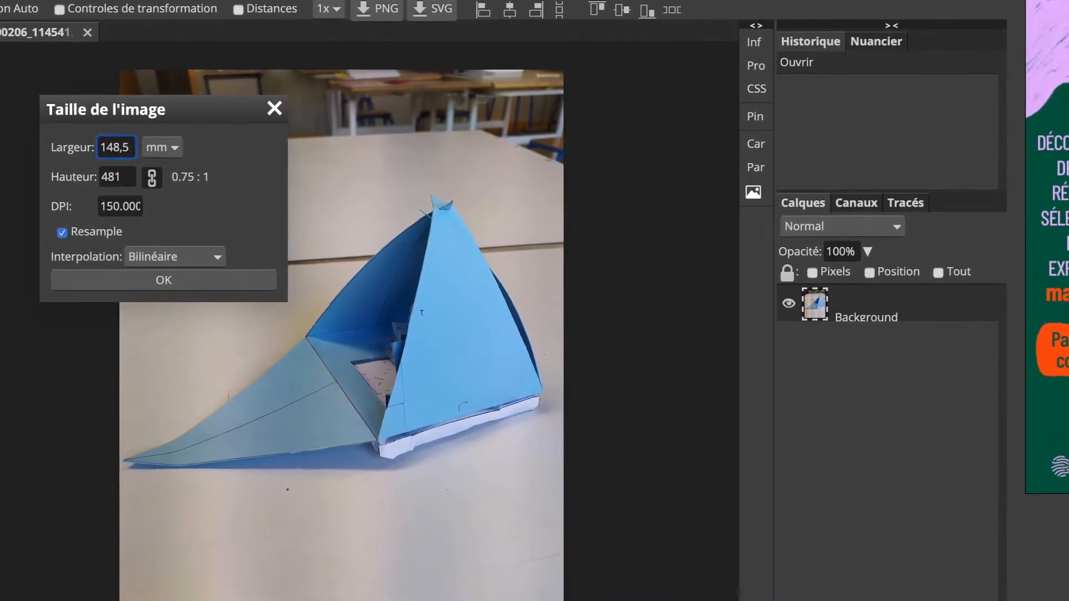
left_click(108, 279)
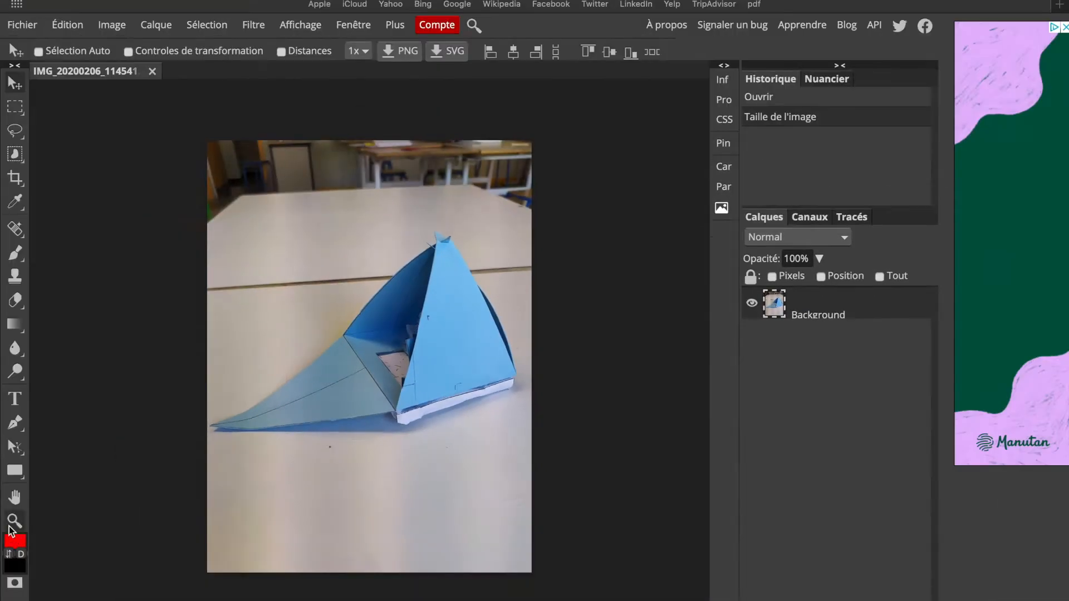
left_click(17, 524)
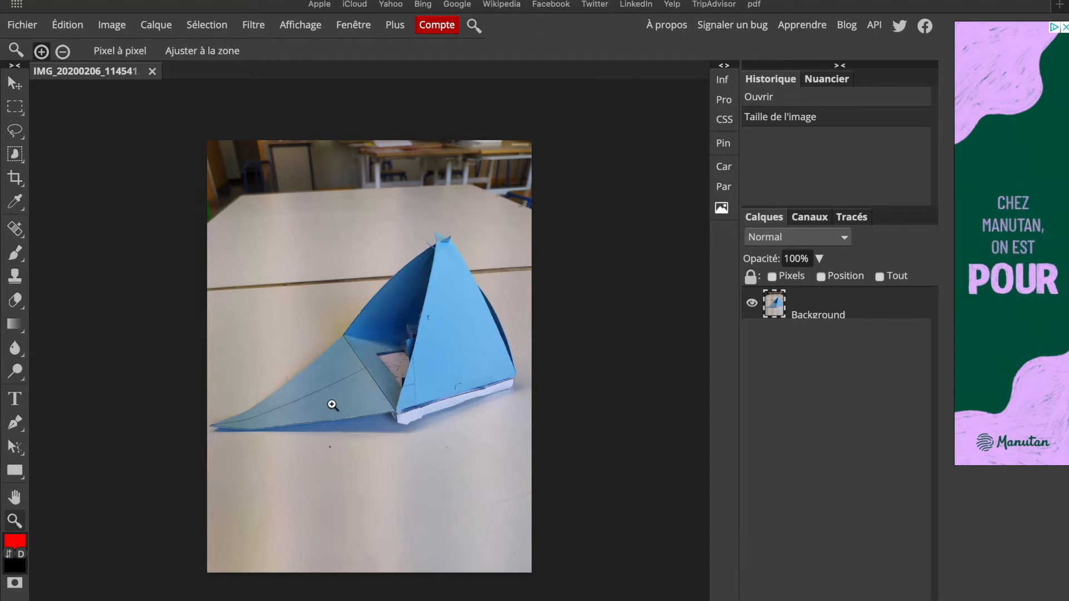
left_click(353, 336)
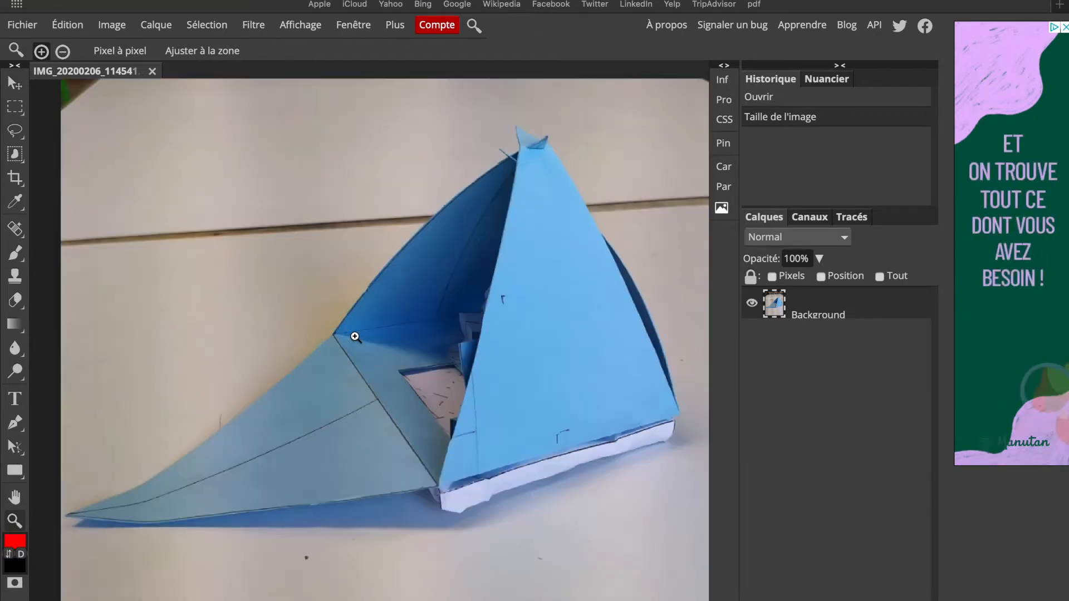
key("alt")
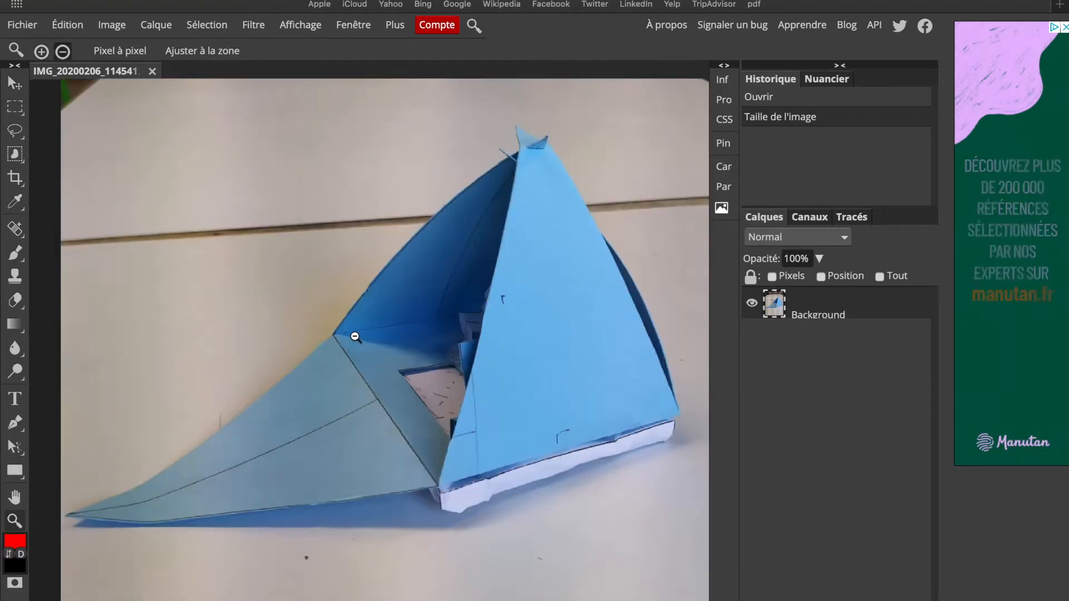
left_click(355, 337, "alt")
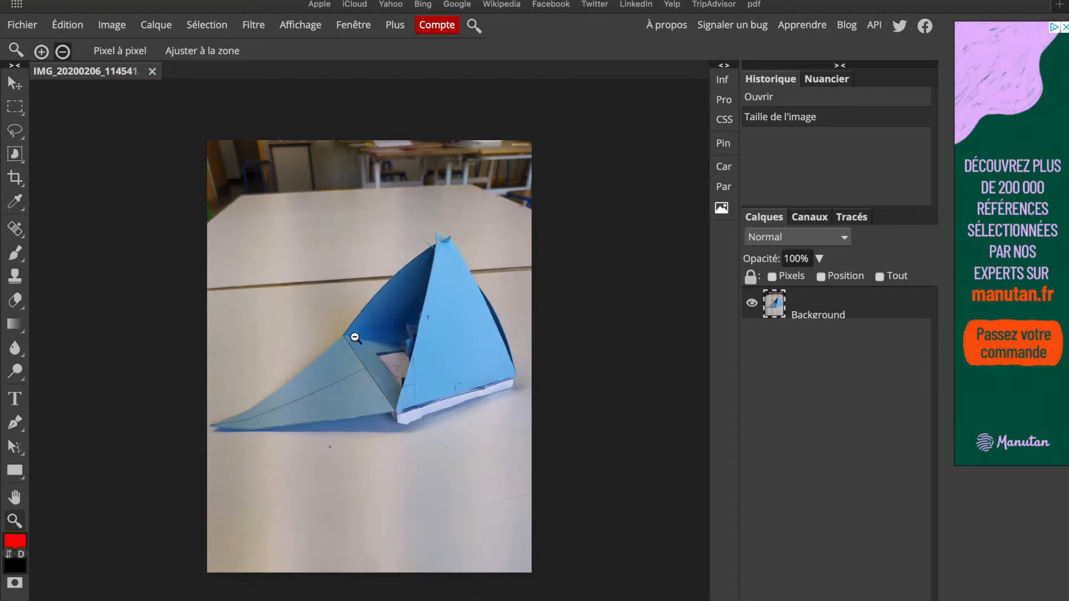
key("alt")
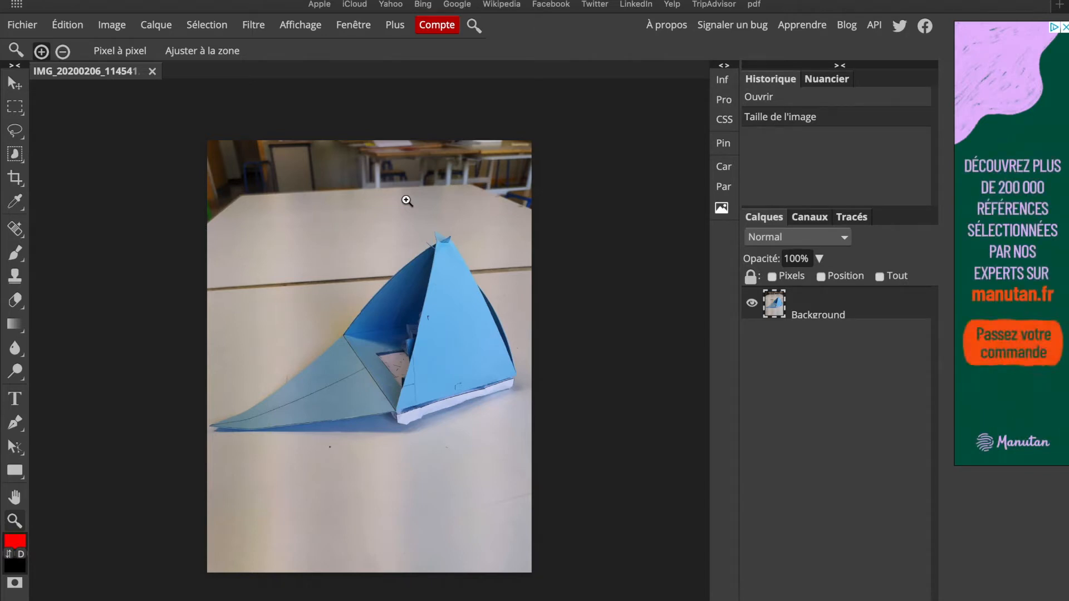
Step: Switch the lasso tool to its polygonal variant
right_click(15, 107)
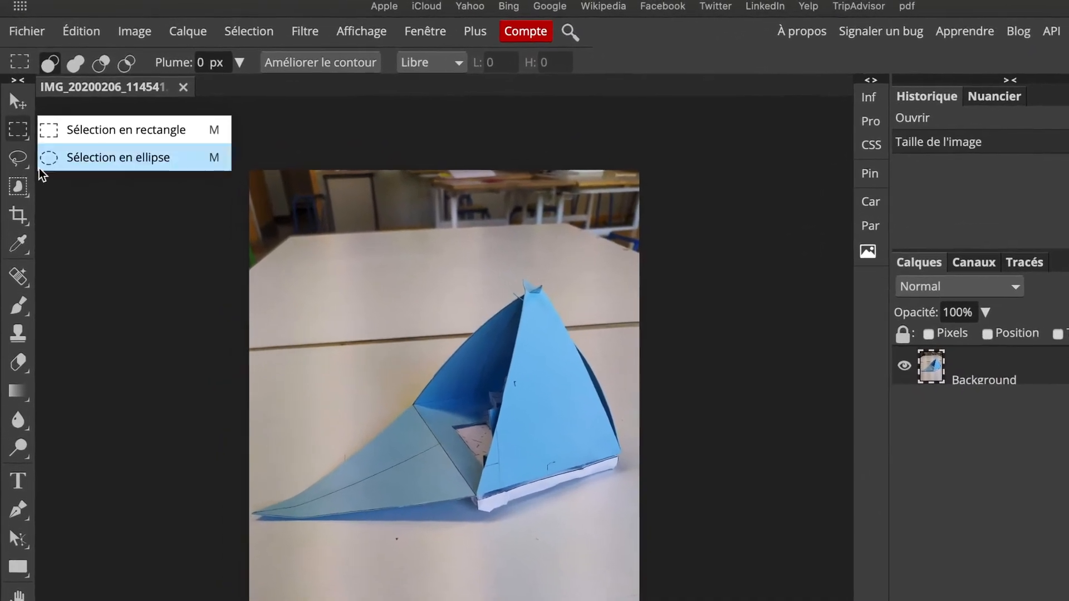
left_click(16, 146)
right_click(19, 165)
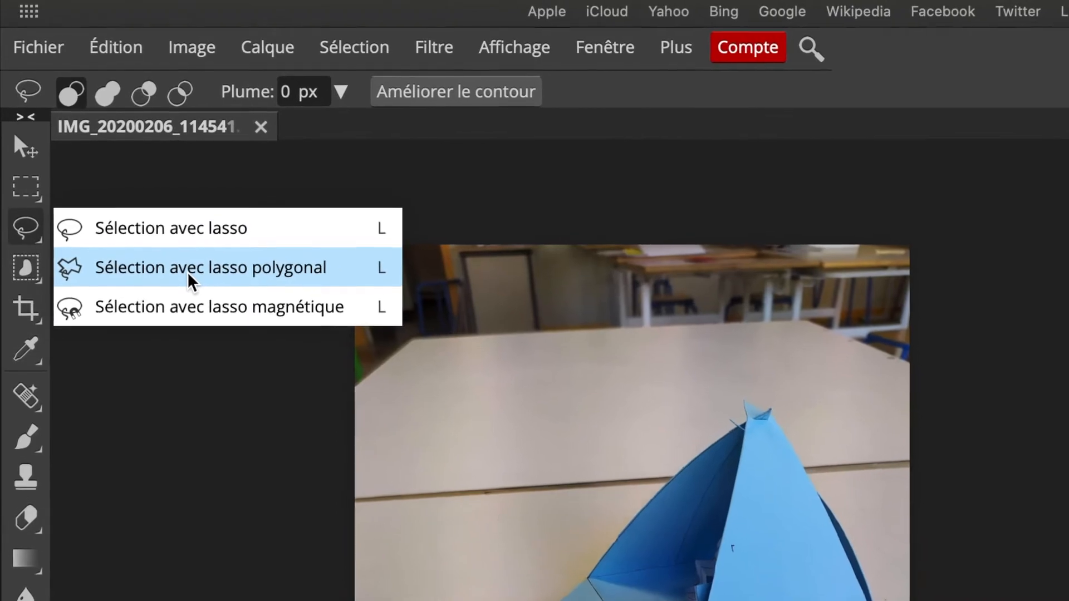
left_click(177, 256)
Step: Erase the photo's background with rectangular selections in the upper left area, along the top edge and below the blue model
left_click(25, 190)
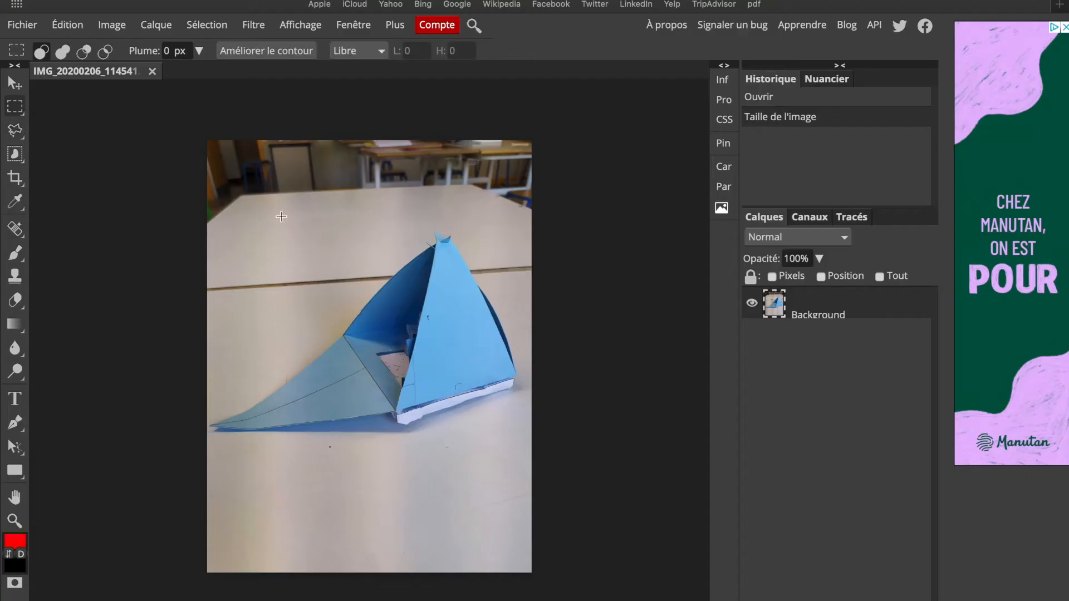
mouse_move(200, 129)
left_mouse_down()
mouse_move(250, 263)
mouse_move(344, 298)
mouse_move(341, 327)
mouse_move(299, 359)
left_mouse_up()
key("Delete")
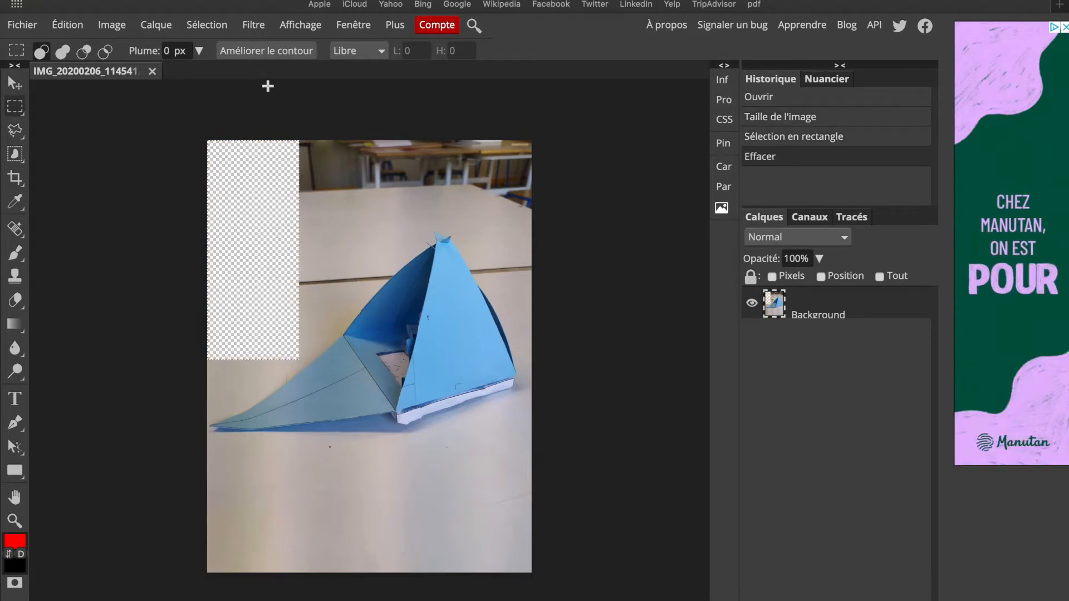
left_click_drag(261, 127, 540, 226)
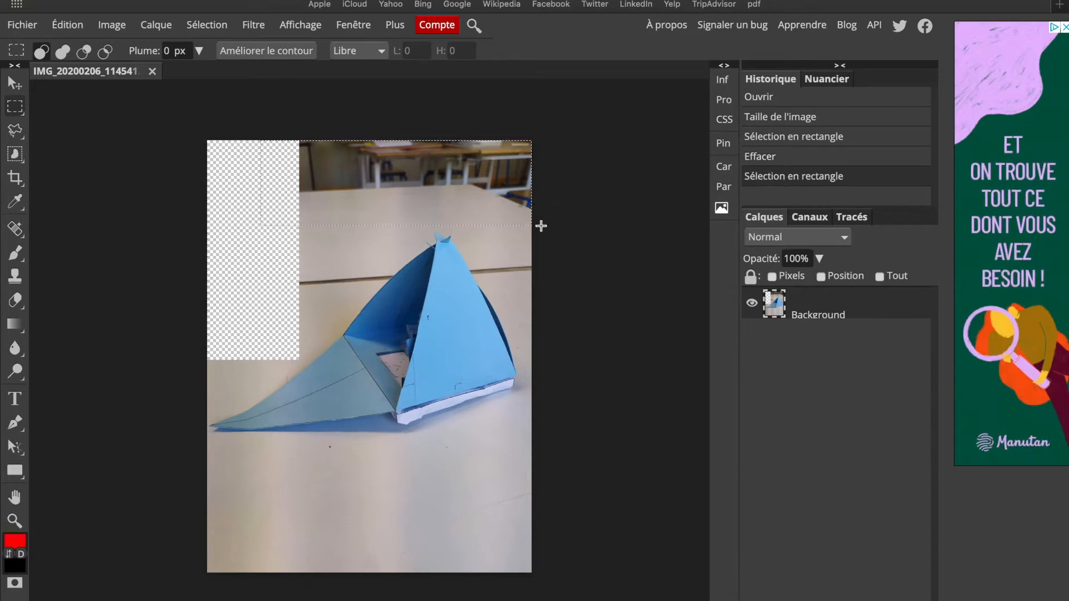
key("Delete")
left_click_drag(200, 441, 594, 582)
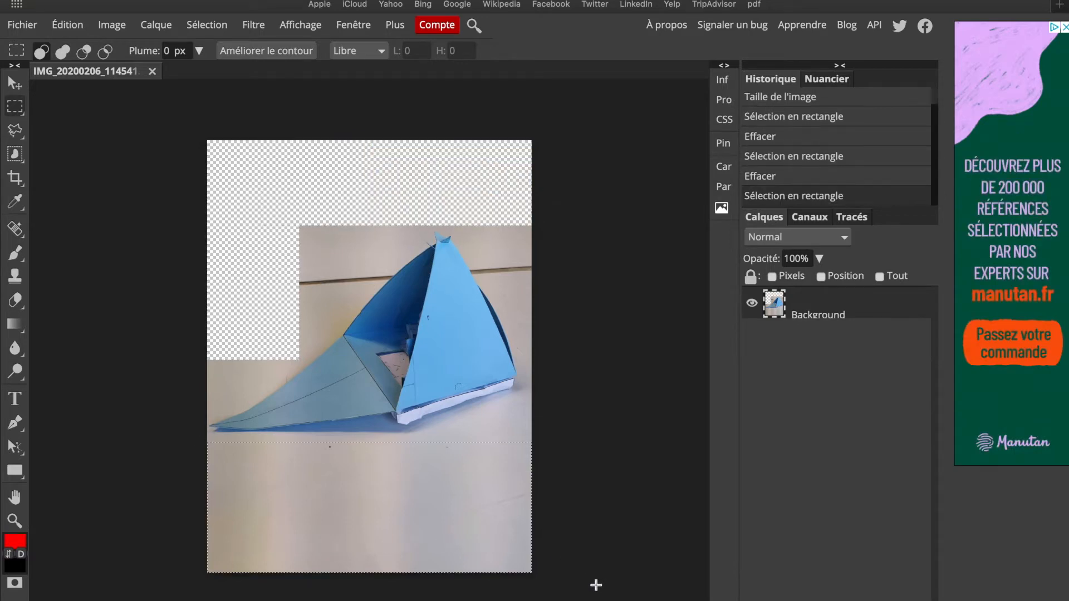
key("Delete")
Step: Erase smaller rectangular background areas in steps along the model's left slope and one beside its peak on the right, leaving nothing selected
left_click_drag(269, 205, 356, 313)
key("Delete")
left_click_drag(324, 178, 396, 265)
key("Delete")
key("ctrl+d")
left_click_drag(486, 204, 550, 301)
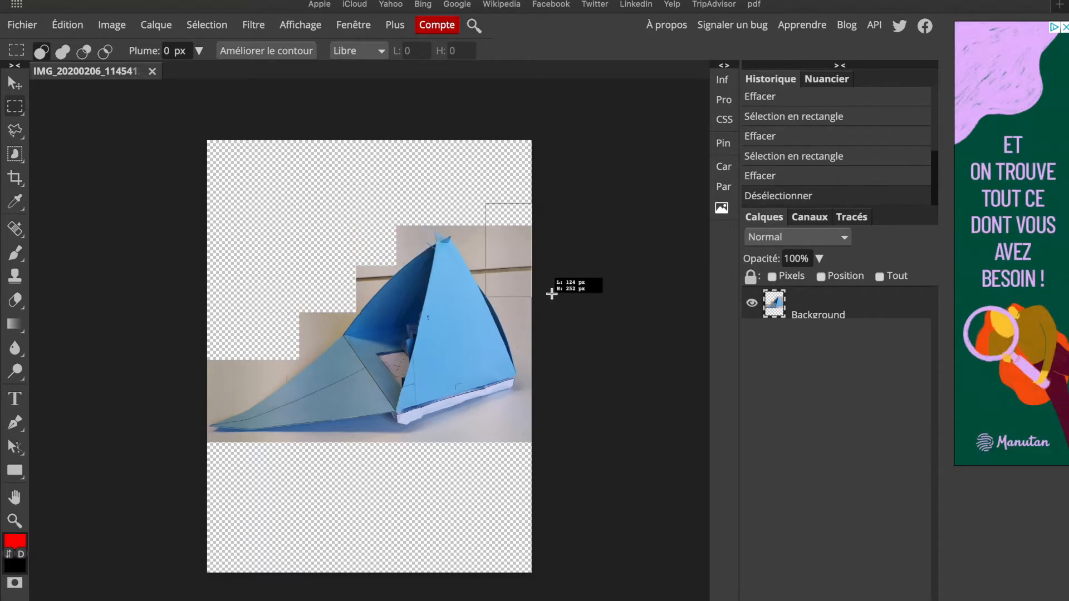
key("Delete")
key("ctrl+d")
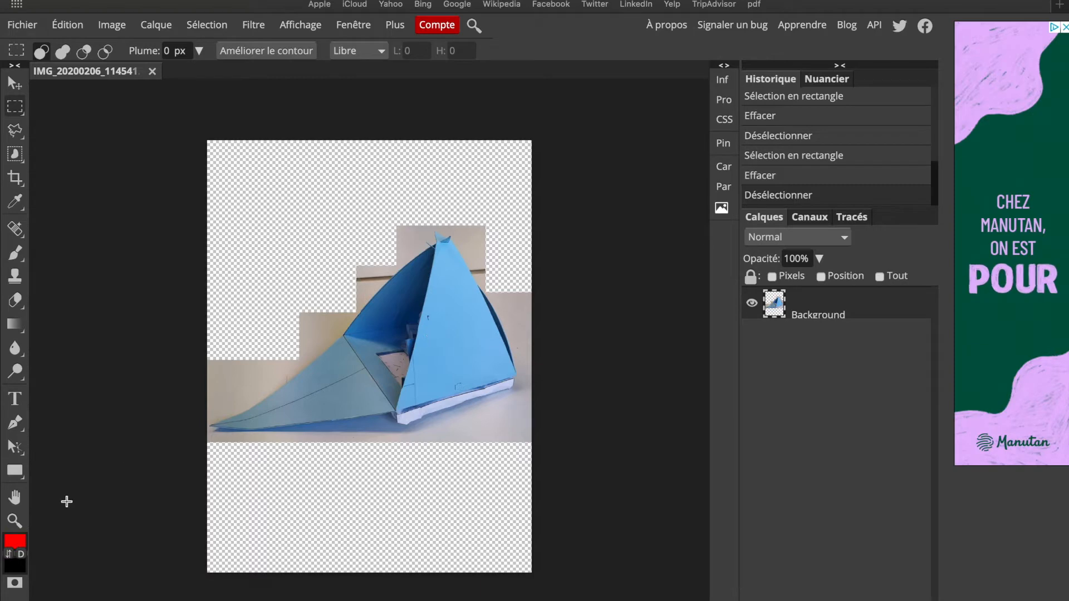
Step: Outline the background above the model's pointed left flap with the polygonal lasso, erase it and deselect
left_click(14, 521)
left_click(239, 411)
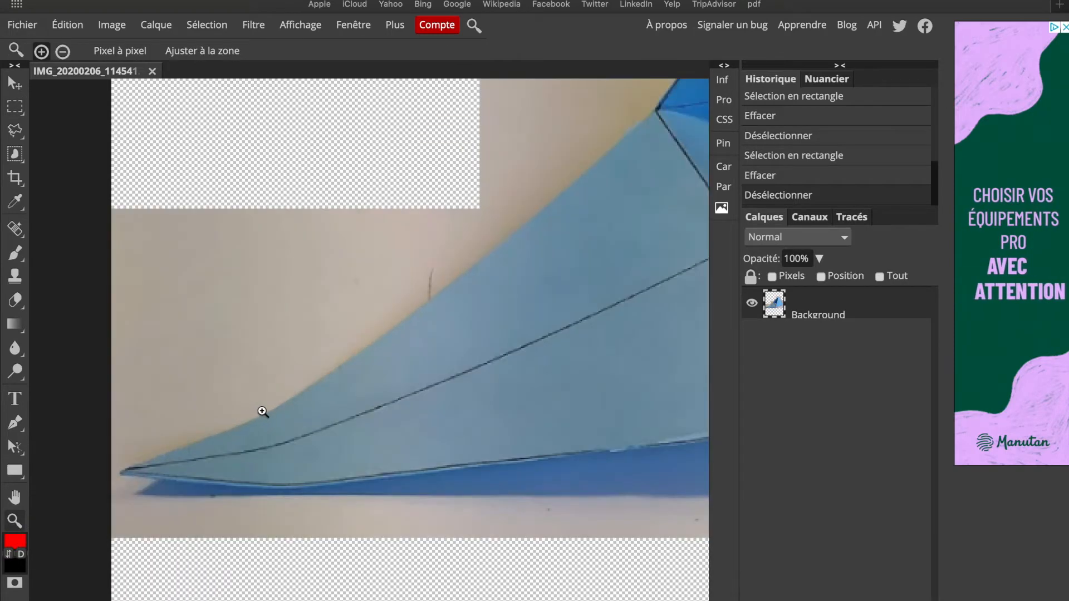
left_click(262, 412)
left_click(263, 412)
key("l")
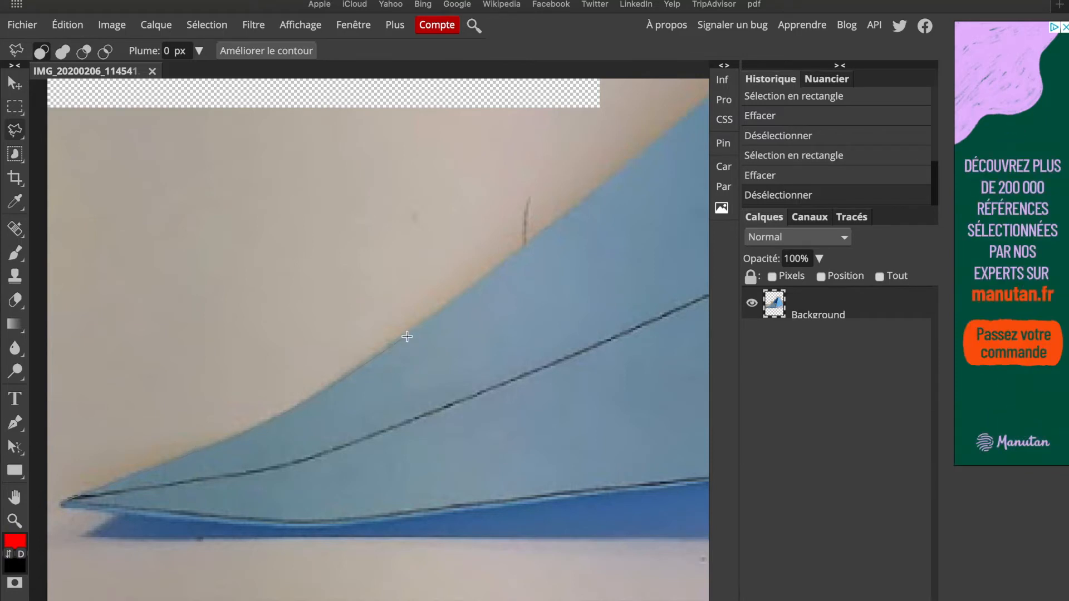
left_click(635, 158)
left_click(666, 130)
left_click(574, 115)
left_click(42, 114)
left_click(43, 504)
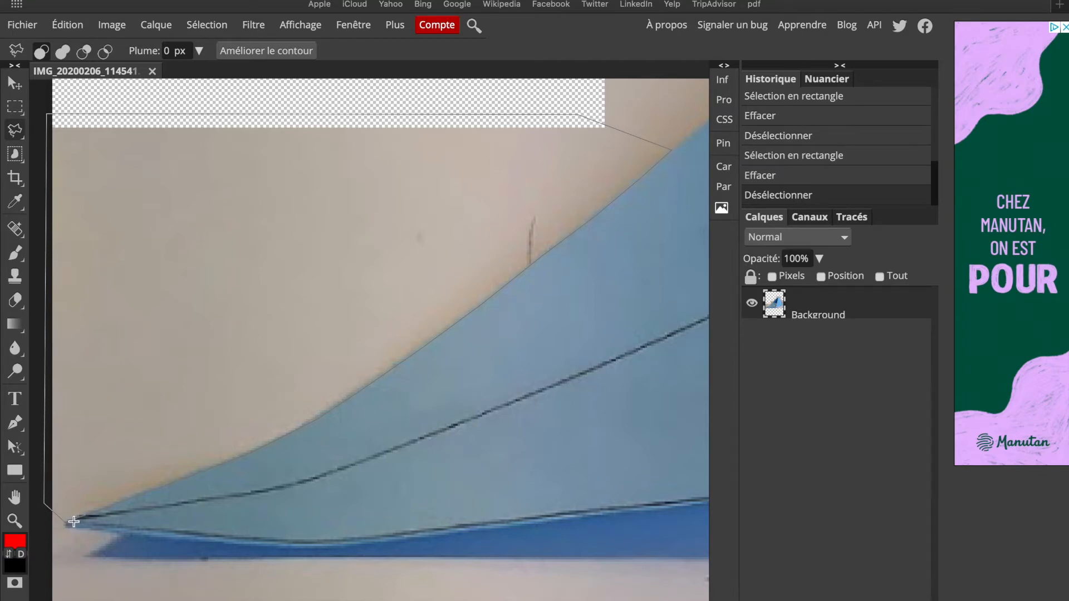
left_click(73, 521)
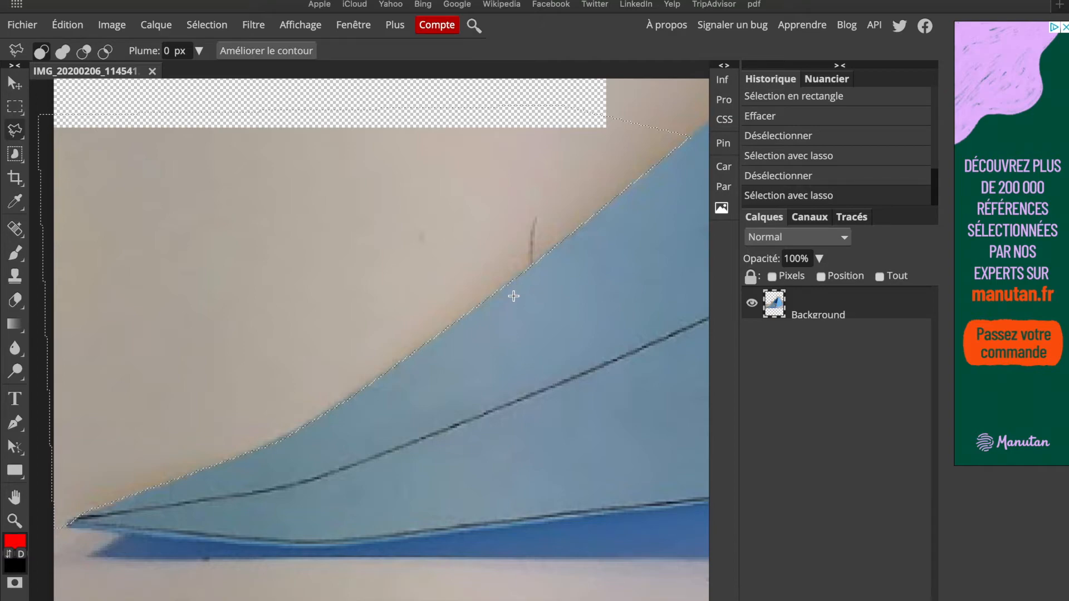
key("Delete")
key("ctrl+d")
Step: Select the background beside the fold where the light flap meets the dark blue panel with the polygonal lasso and erase it
key("z")
mouse_move(377, 434)
left_mouse_down()
mouse_move(438, 354)
mouse_move(347, 410)
left_mouse_up()
key("space")
left_click_drag(668, 171, 443, 349)
scroll(440, 350, "down", 2)
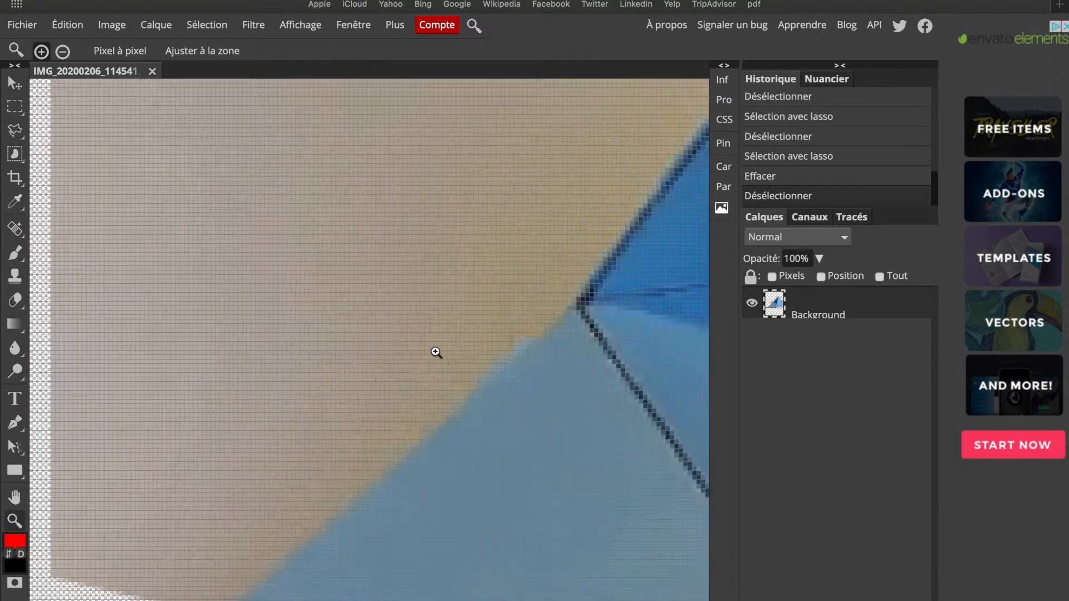
left_click(15, 131)
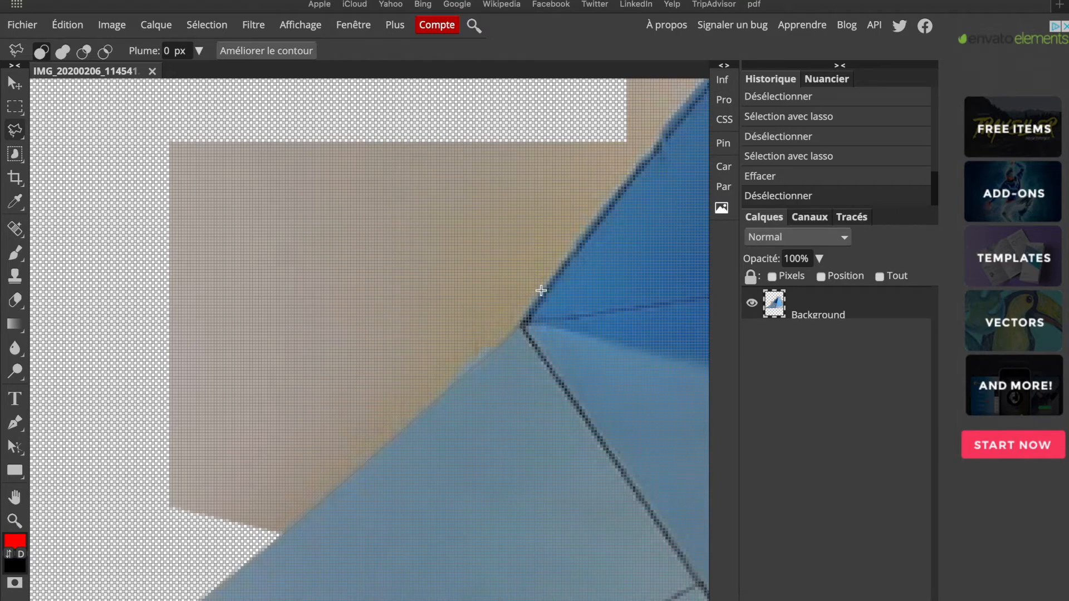
left_click(706, 85)
scroll(707, 85, "left", 1)
scroll(708, 85, "up", 1)
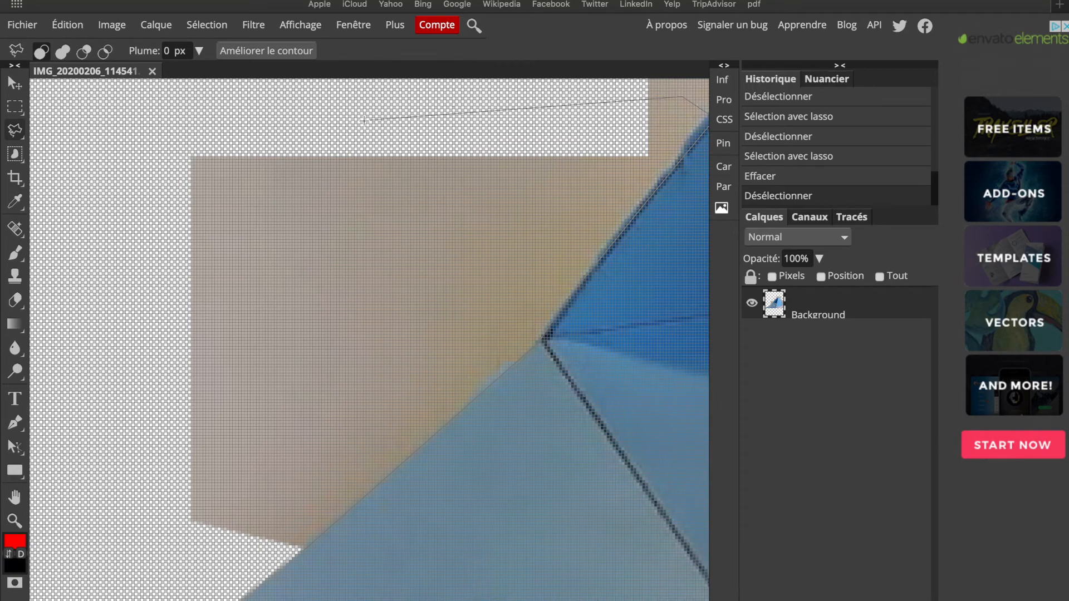
left_click(119, 143)
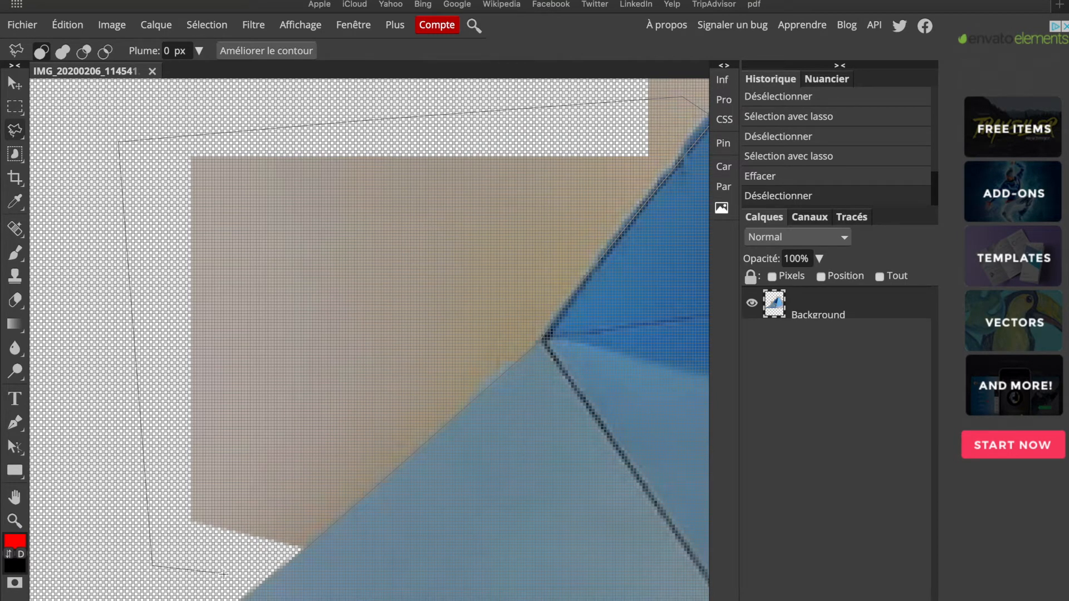
double_click(223, 573)
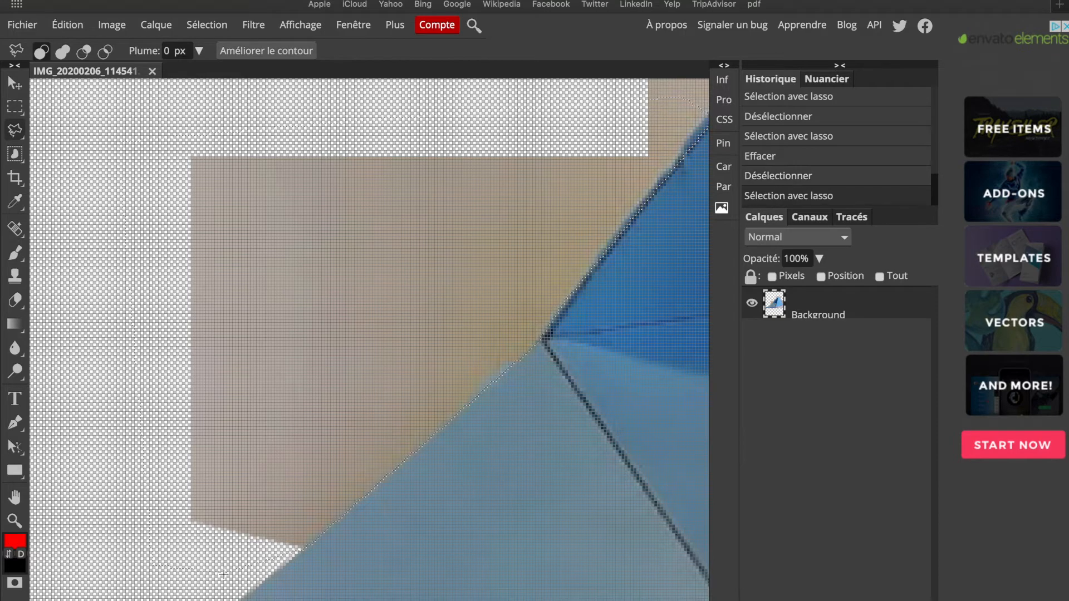
key("Delete")
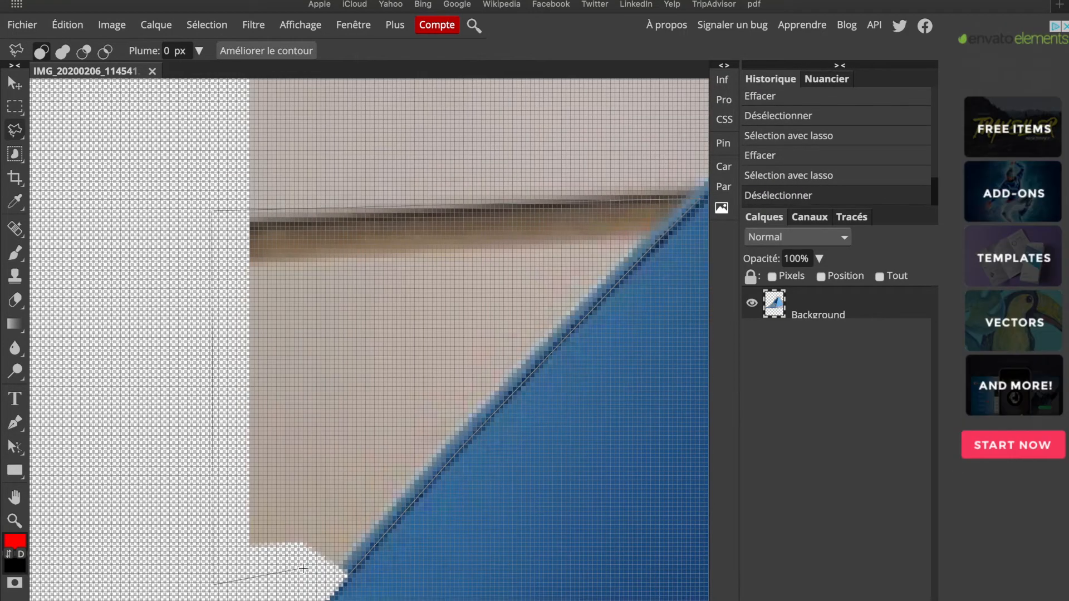
Step: Erase the polygonal background area along the dark blue panel's left edge up to the table seam and deselect
double_click(218, 578)
key("Delete")
left_click_drag(653, 84, 463, 220)
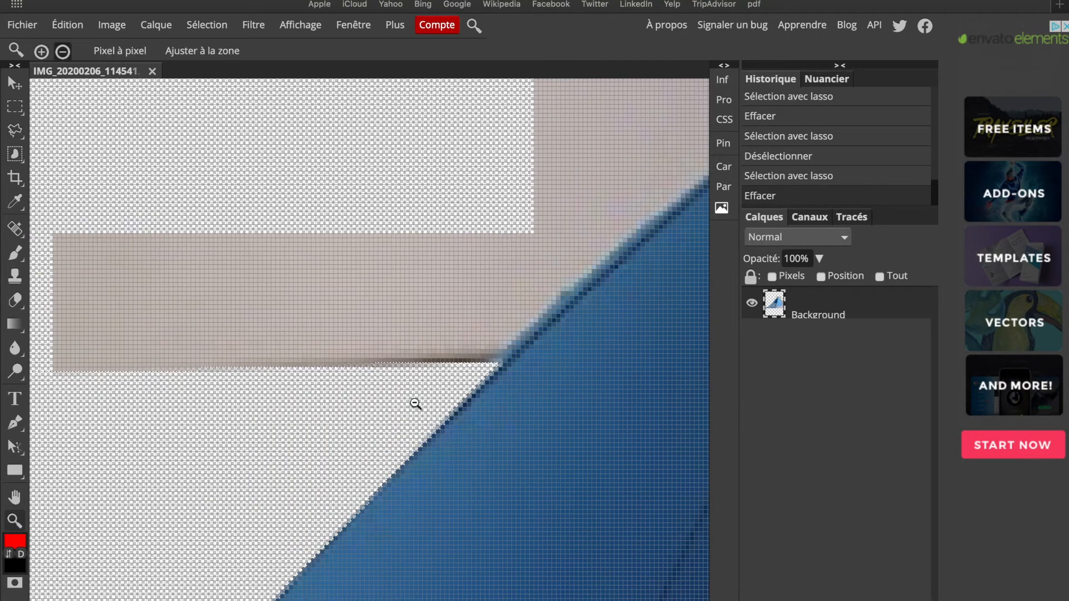
left_click(415, 402, "alt")
key("super+d")
scroll(662, 144, "right", 1)
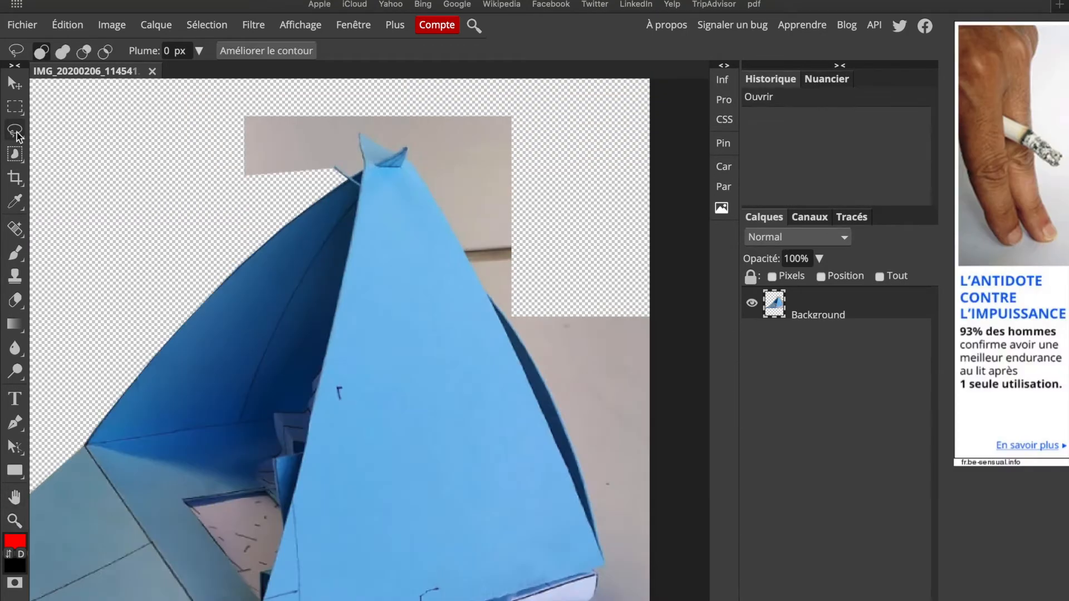
Step: Move the partly cut-out image slightly to the left on the canvas
left_click(15, 106)
mouse_move(208, 138)
left_mouse_down()
mouse_move(267, 138)
mouse_move(255, 138)
left_mouse_up()
left_click(18, 136)
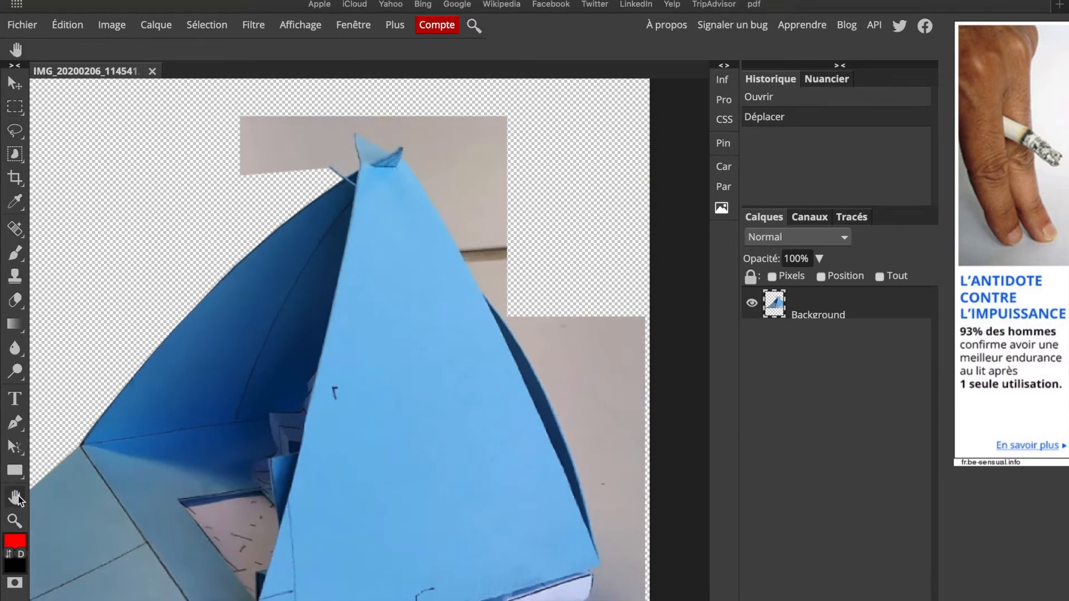
Step: Create a new empty layer and place it beneath the Background layer holding the cut-out model
left_click(67, 43)
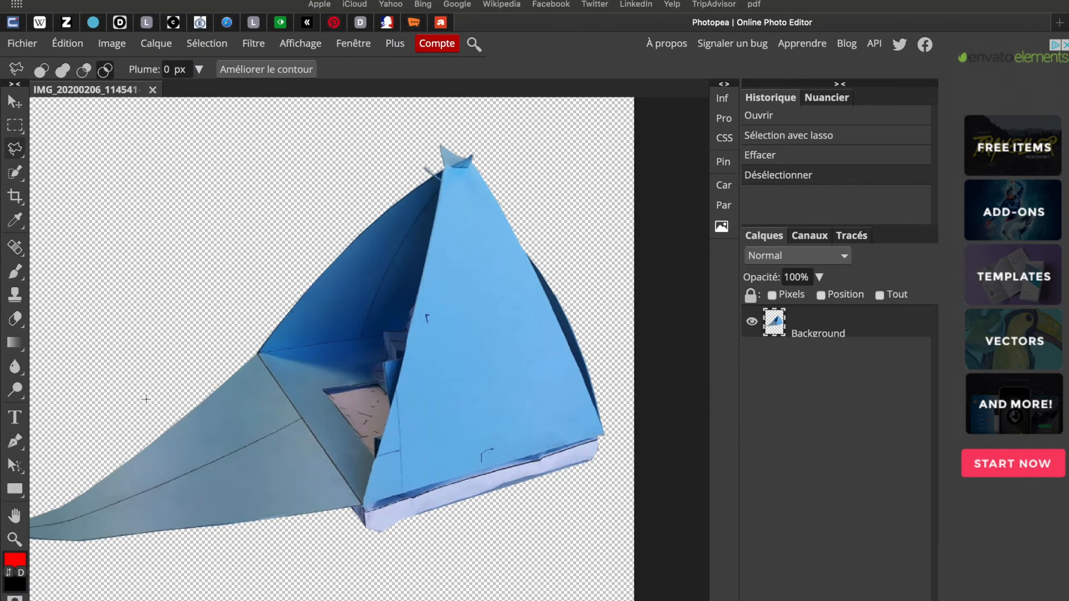
left_click(16, 517)
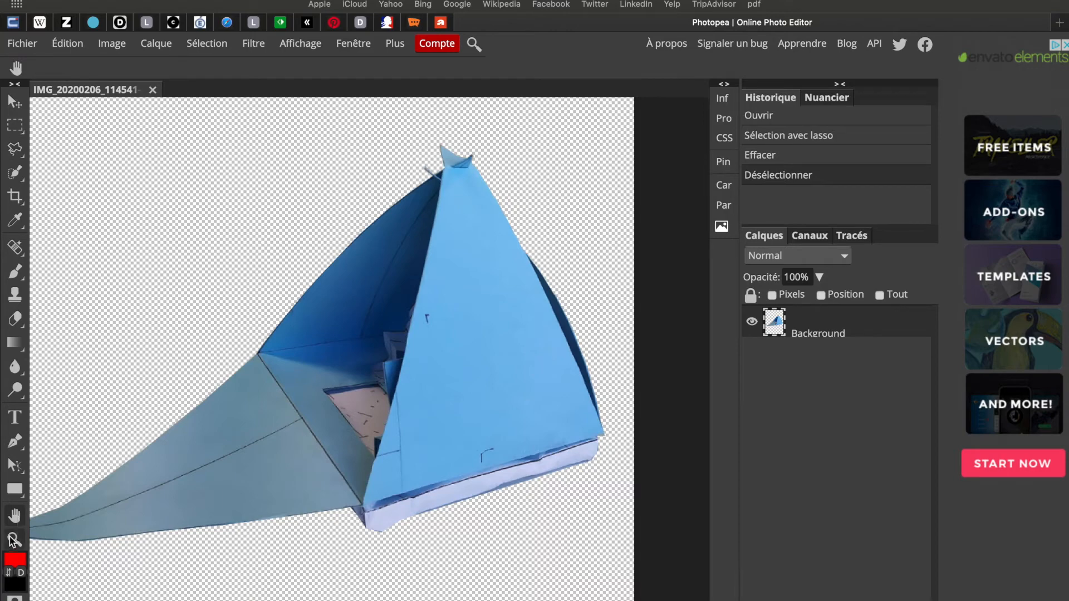
left_click(22, 534)
key("alt")
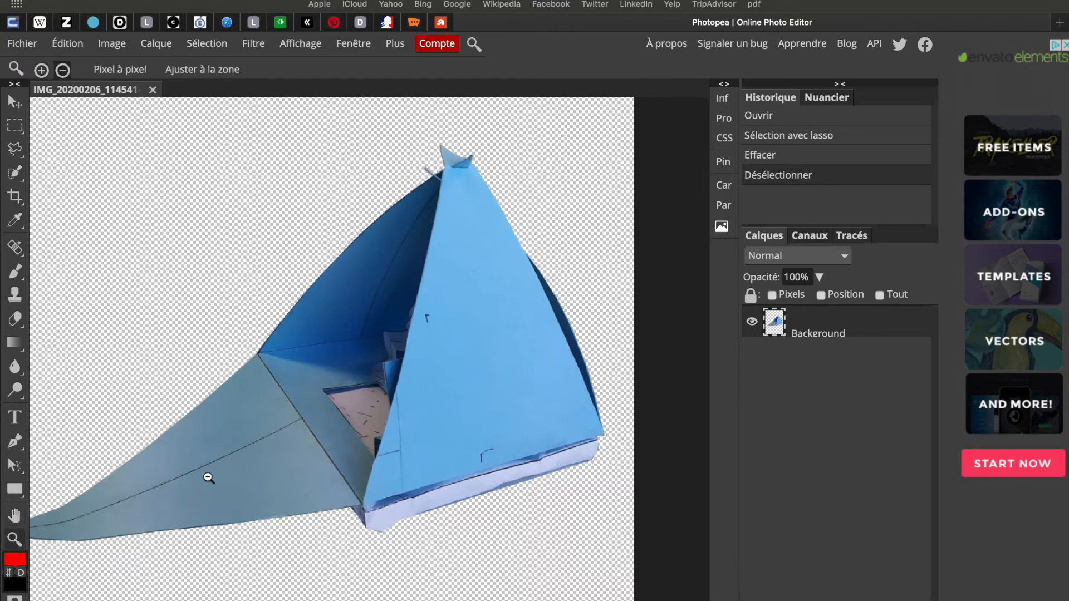
left_click(209, 478, "alt")
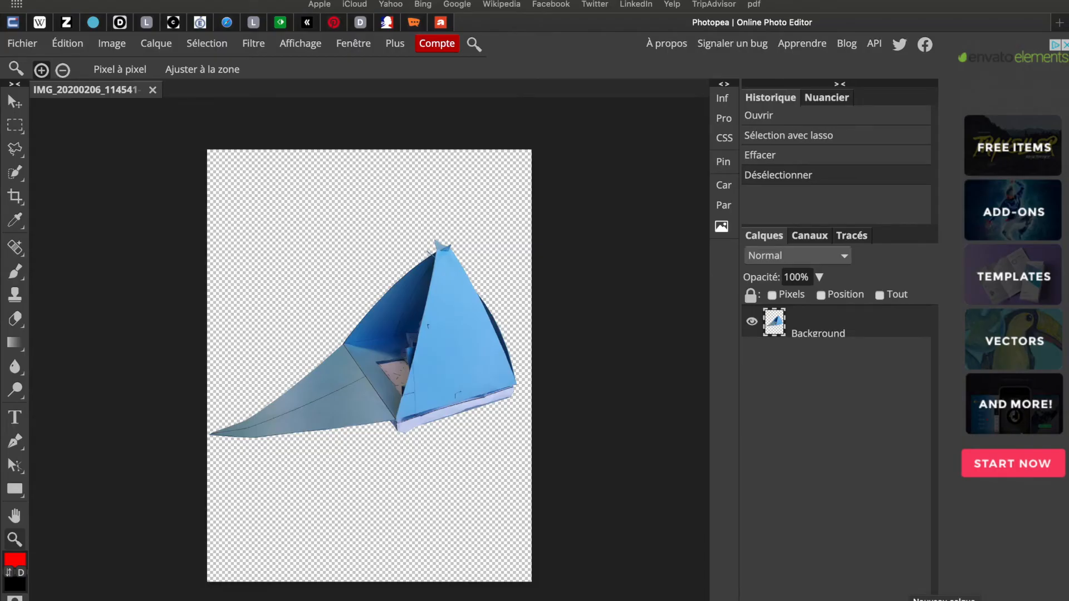
left_click(903, 600)
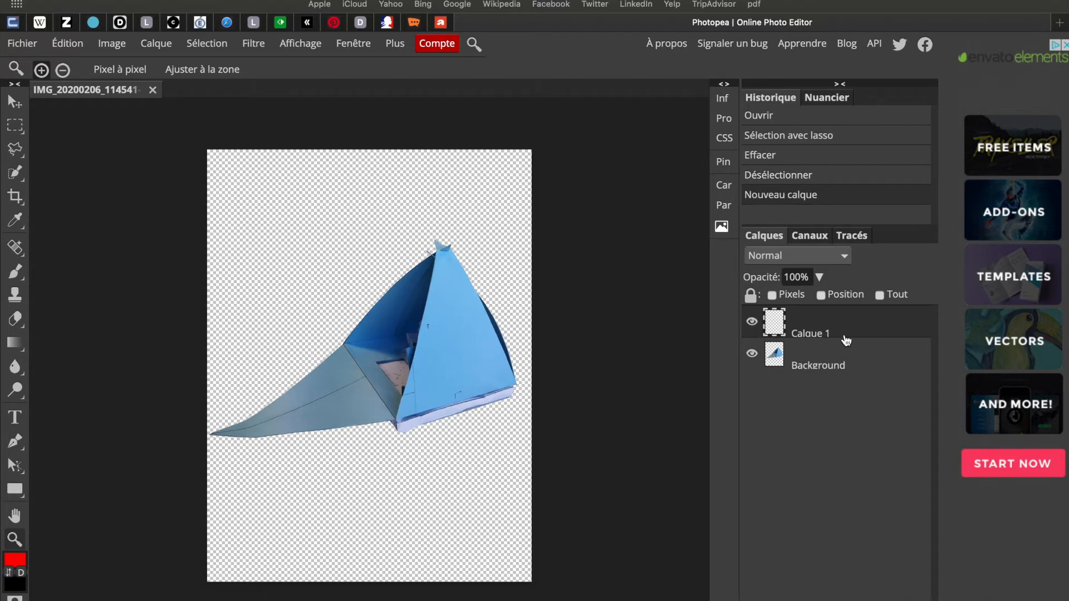
left_click_drag(824, 338, 824, 368)
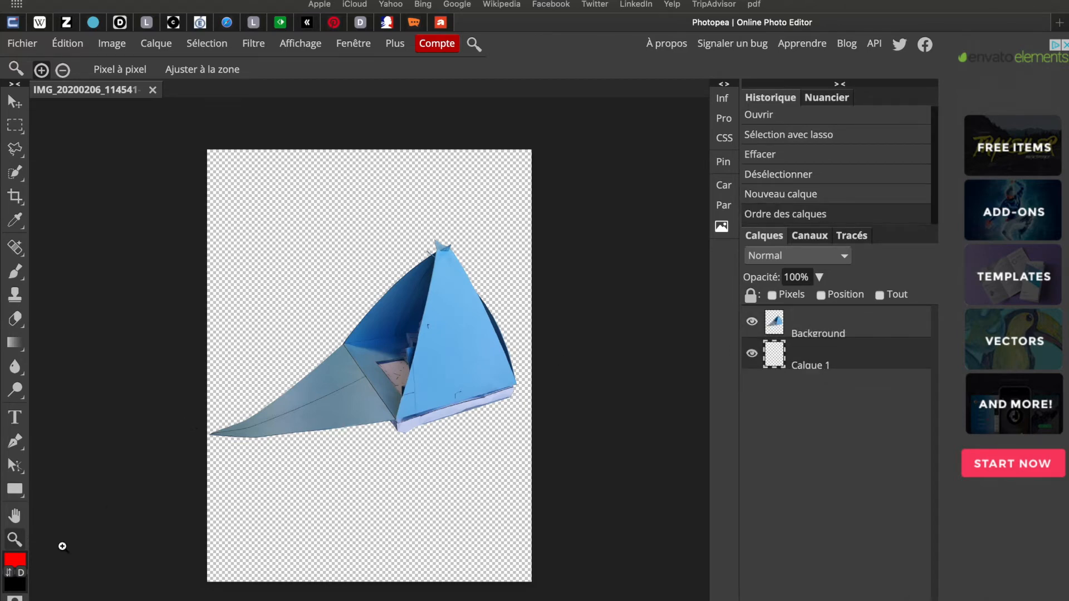
Step: Set the foreground colour to bright green, hex 00ff42
left_click(15, 560)
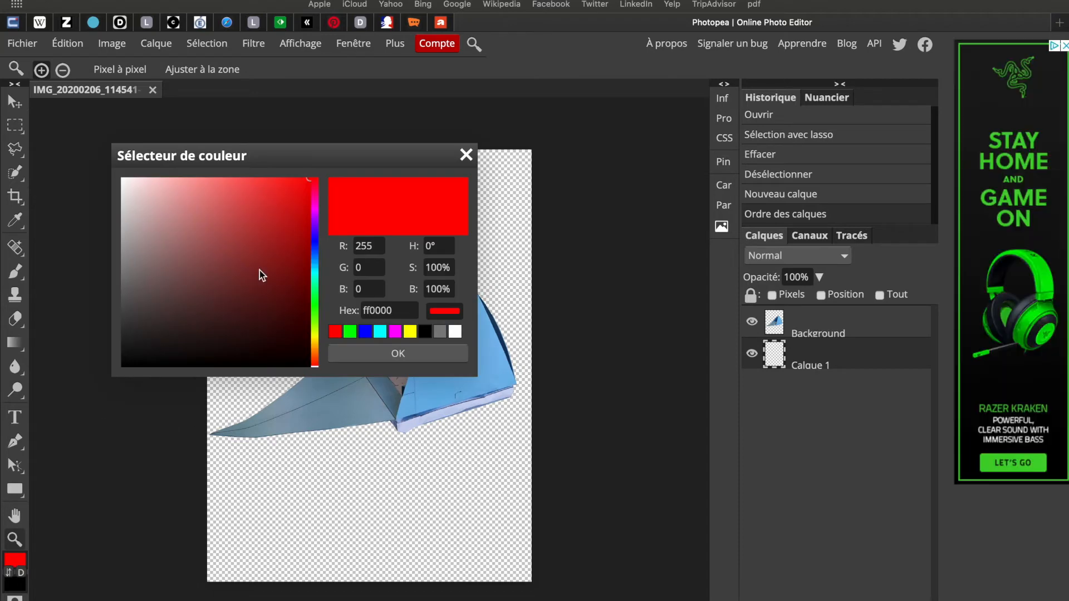
left_click_drag(394, 167, 851, 84)
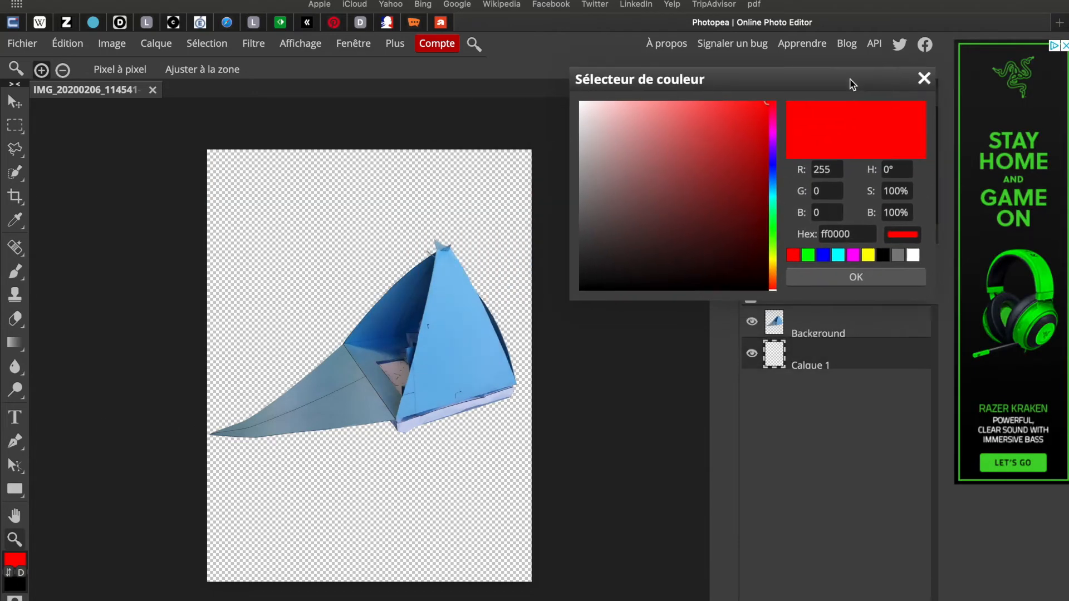
left_click_drag(772, 257, 775, 222)
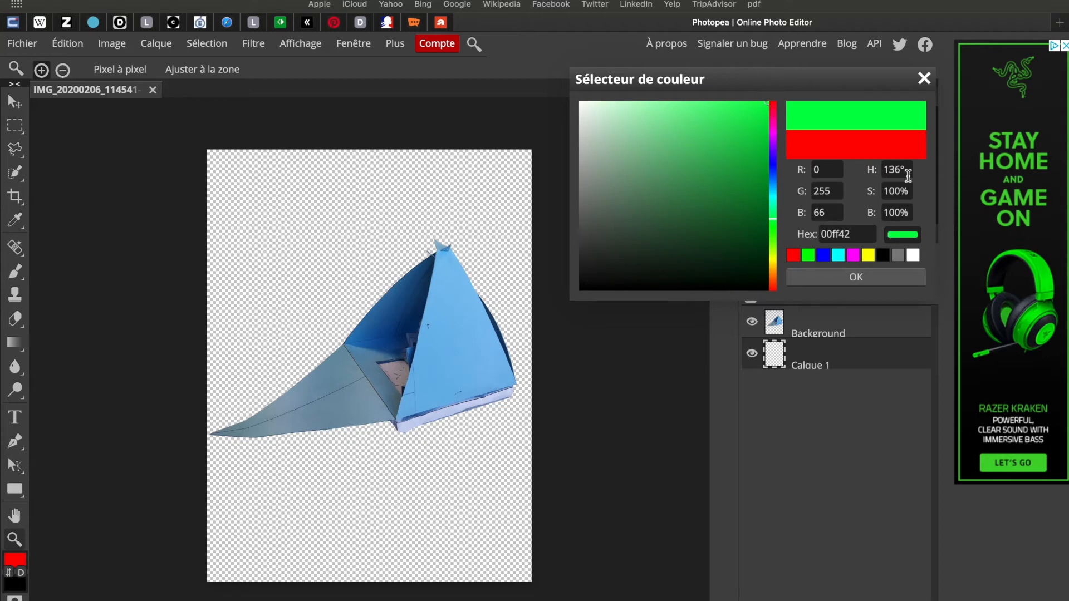
left_click(873, 276)
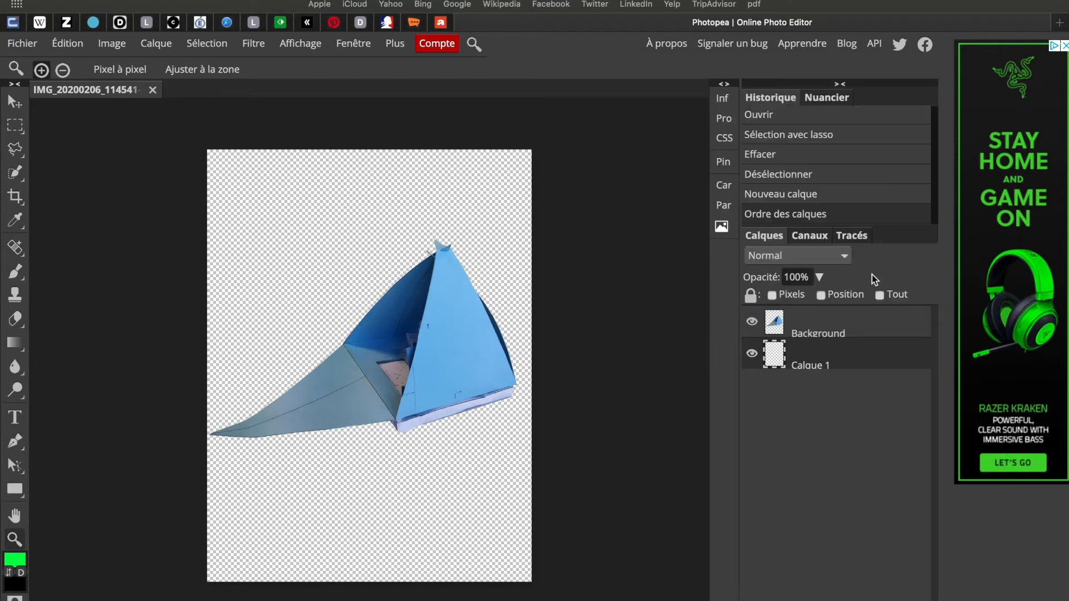
Step: Fill the empty layer Calque 1 with the green foreground colour using the Paint Bucket tool
right_click(23, 343)
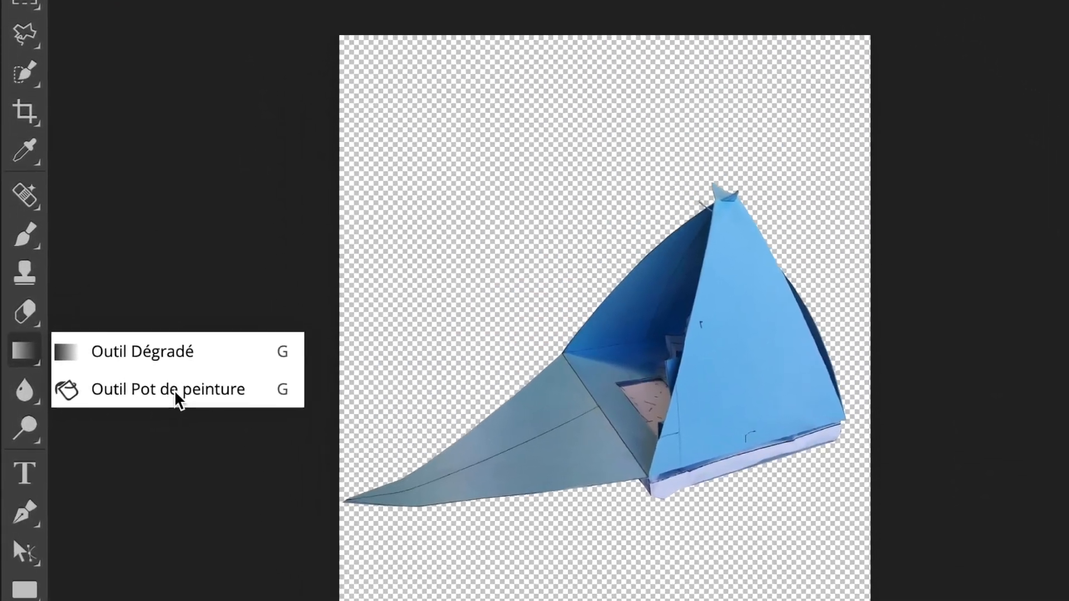
left_click(141, 377)
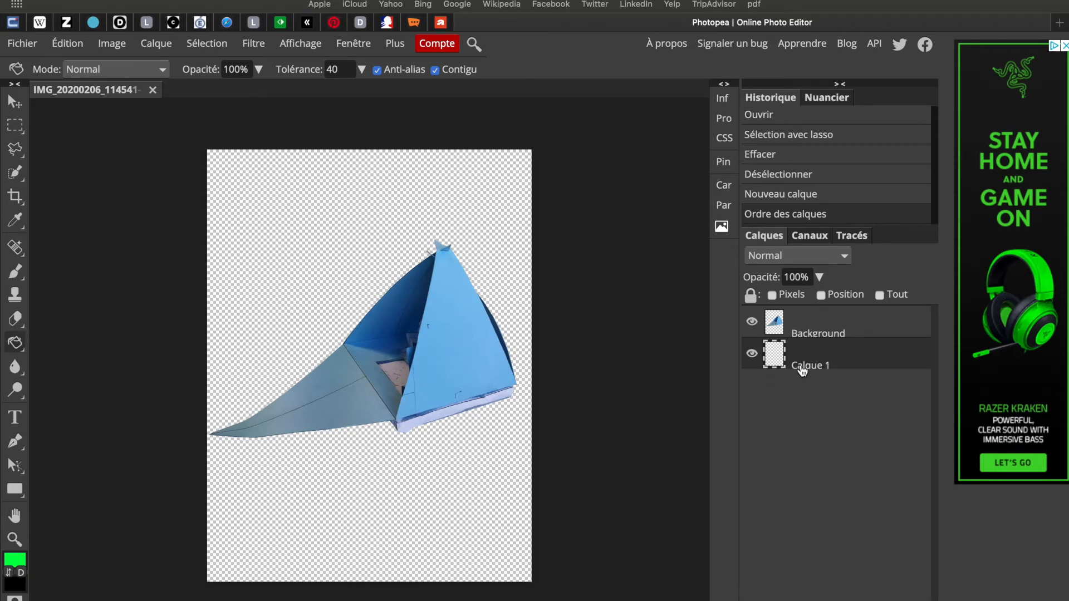
left_click(332, 256)
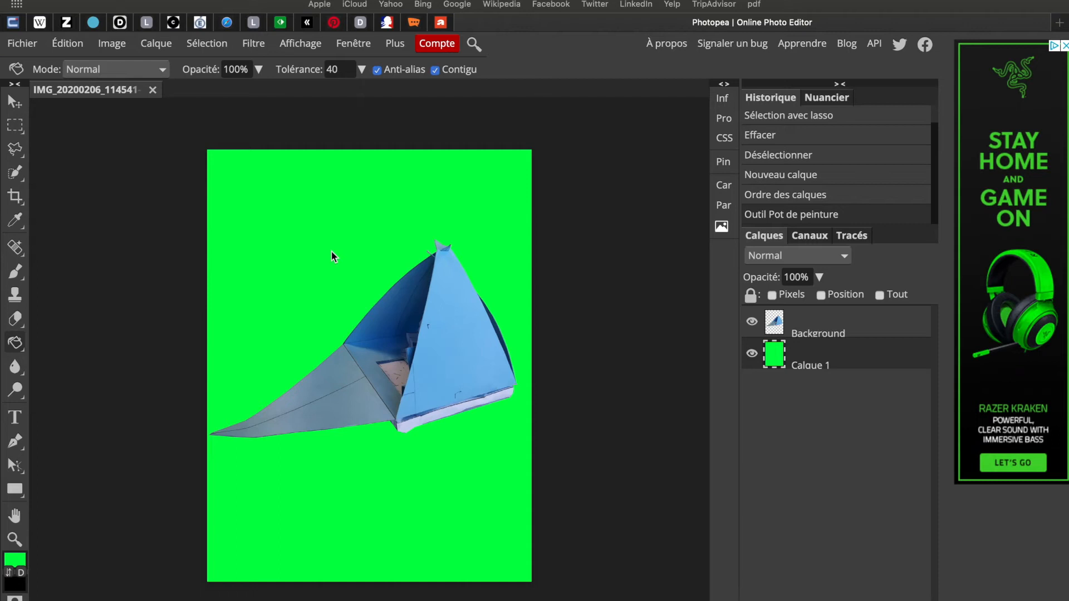
Step: Examine the model's cut edges up close against the green fill for leftover background
left_click(15, 539)
left_click_drag(351, 341, 373, 335)
left_click(15, 516)
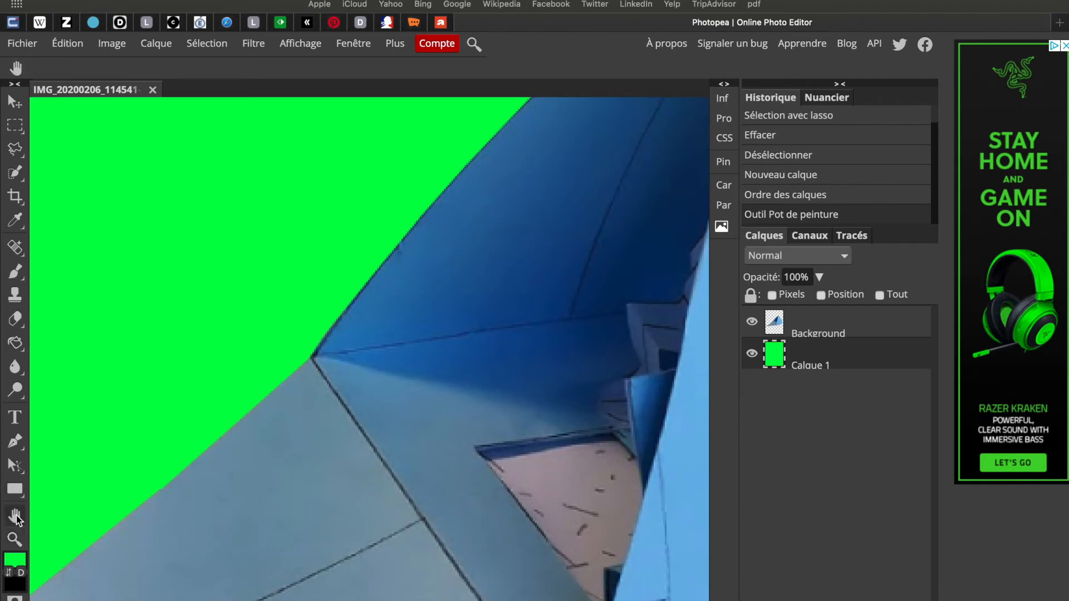
left_click_drag(449, 399, 267, 361)
left_click_drag(570, 386, 298, 383)
left_click_drag(419, 403, 309, 444)
left_click_drag(365, 363, 403, 257)
left_click_drag(446, 350, 432, 234)
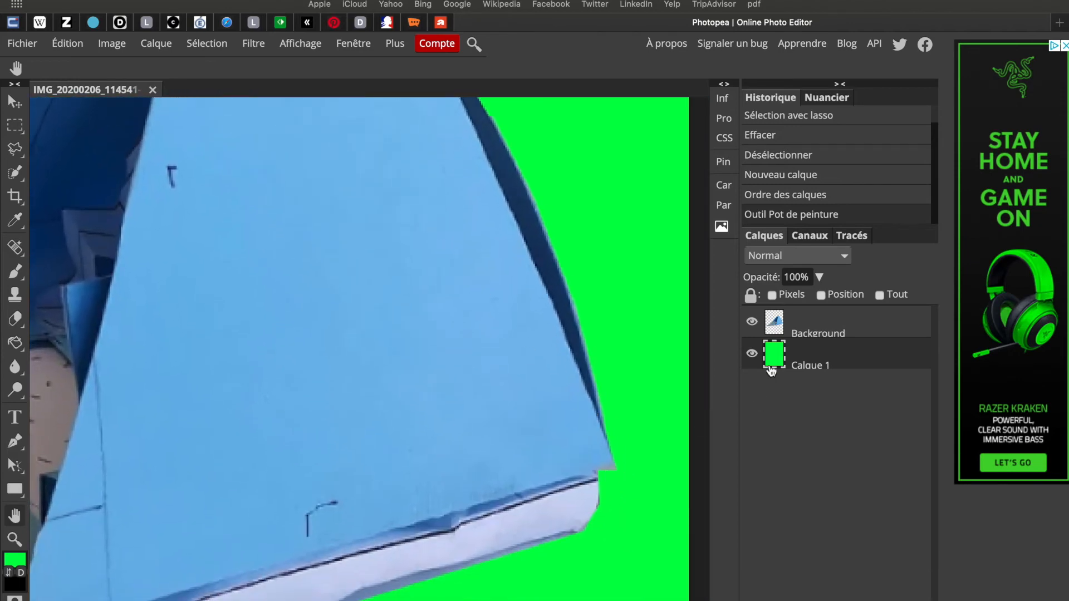
Step: On the Background layer, outline the leftover sliver at the model's lower-right corner with the polygonal lasso and erase it
left_click(813, 322)
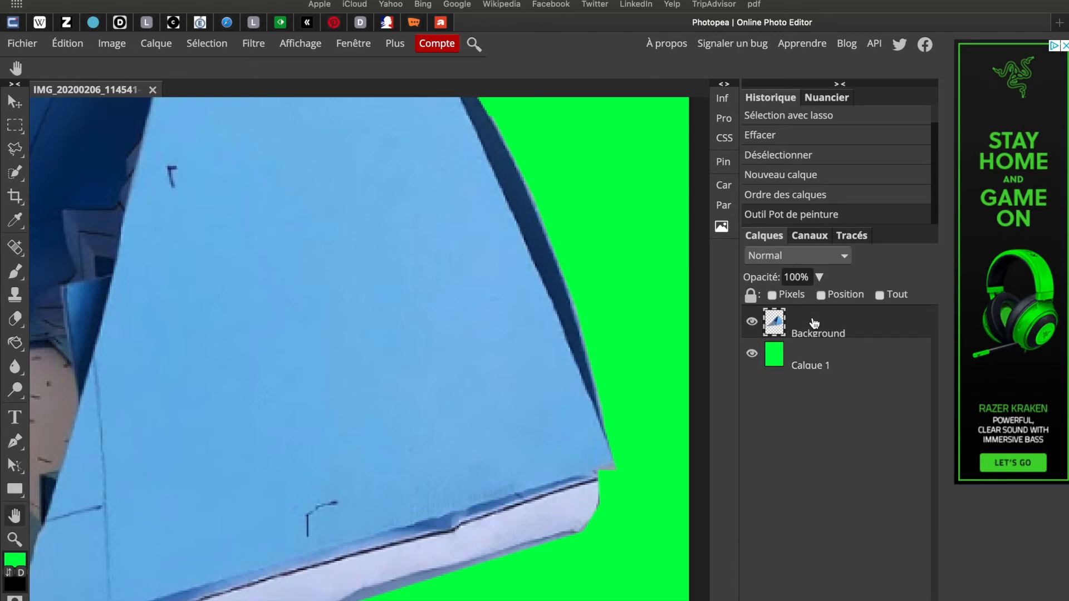
left_click(15, 149)
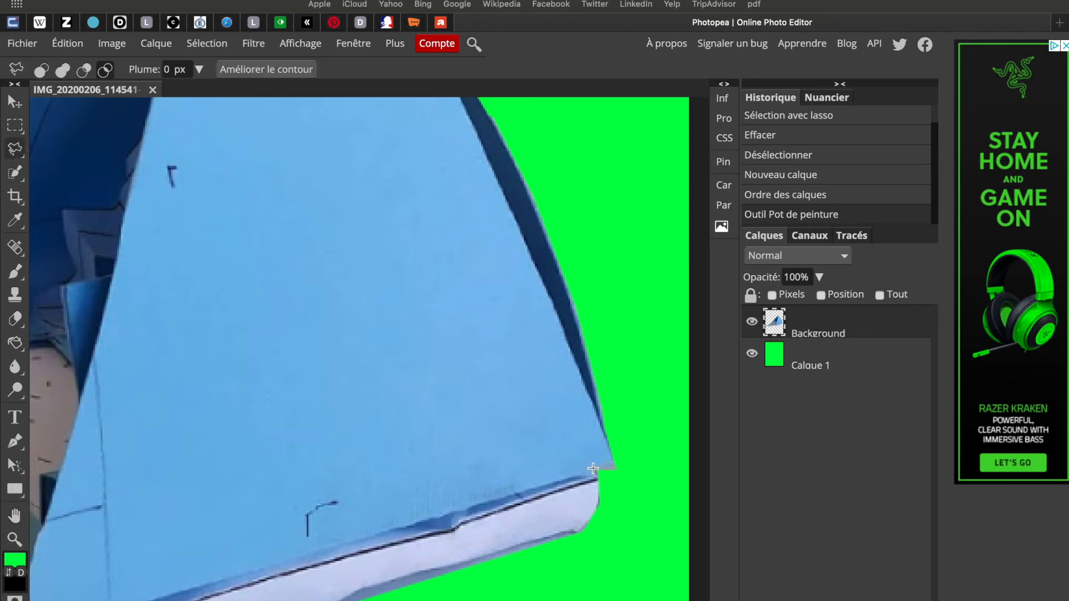
left_click(628, 458)
left_click(630, 480)
left_click(599, 480)
key("Delete")
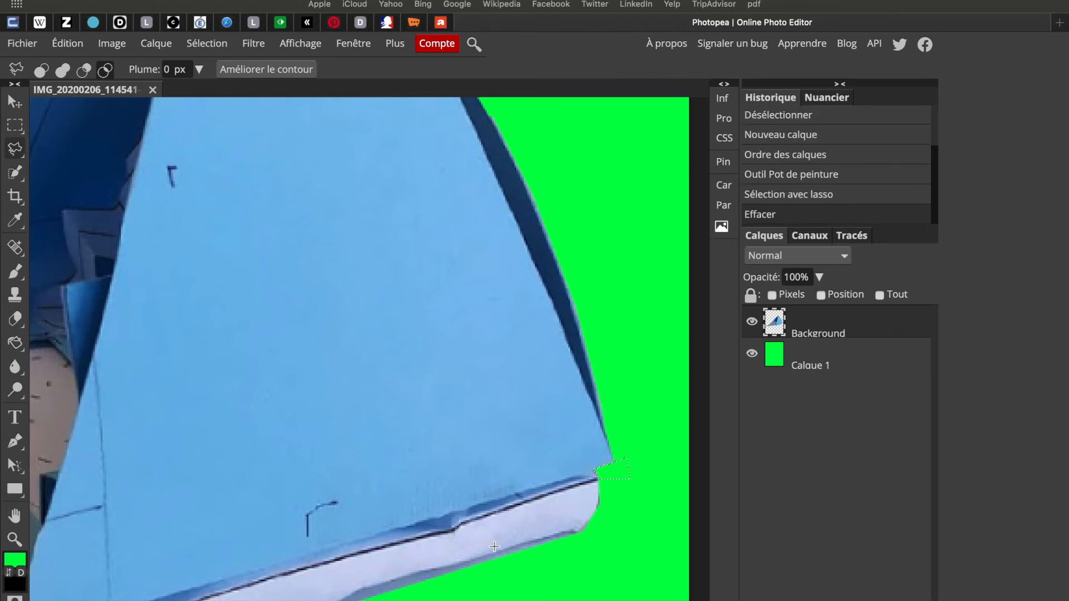
Step: Save the two-layer image as a PSD file
scroll(14, 519, "left", 1)
left_click(15, 539)
scroll(333, 420, "down", 6)
left_click(23, 47)
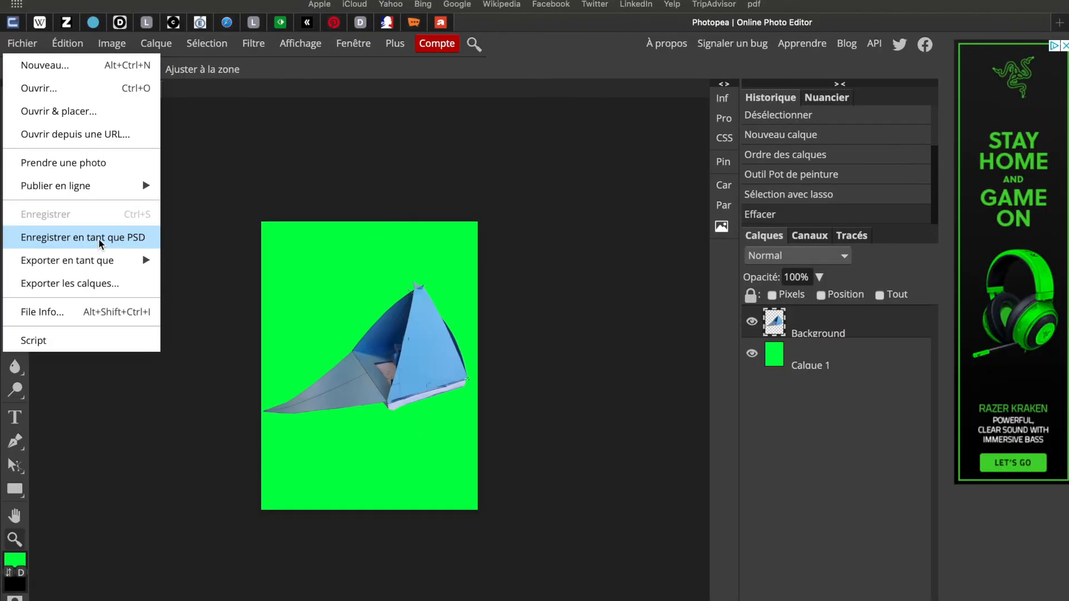
left_click(101, 243)
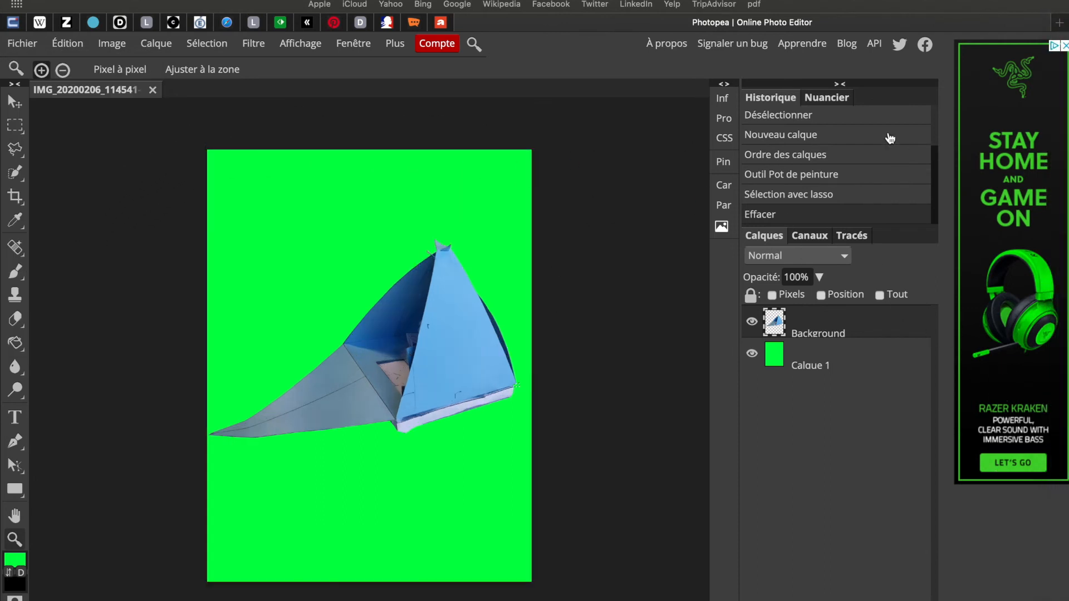
Step: Switch to Finder and rename the newly saved PSD in Téléchargements as "travail-" followed by the author's first name
mouse_move(1066, 29)
left_click(1059, 6)
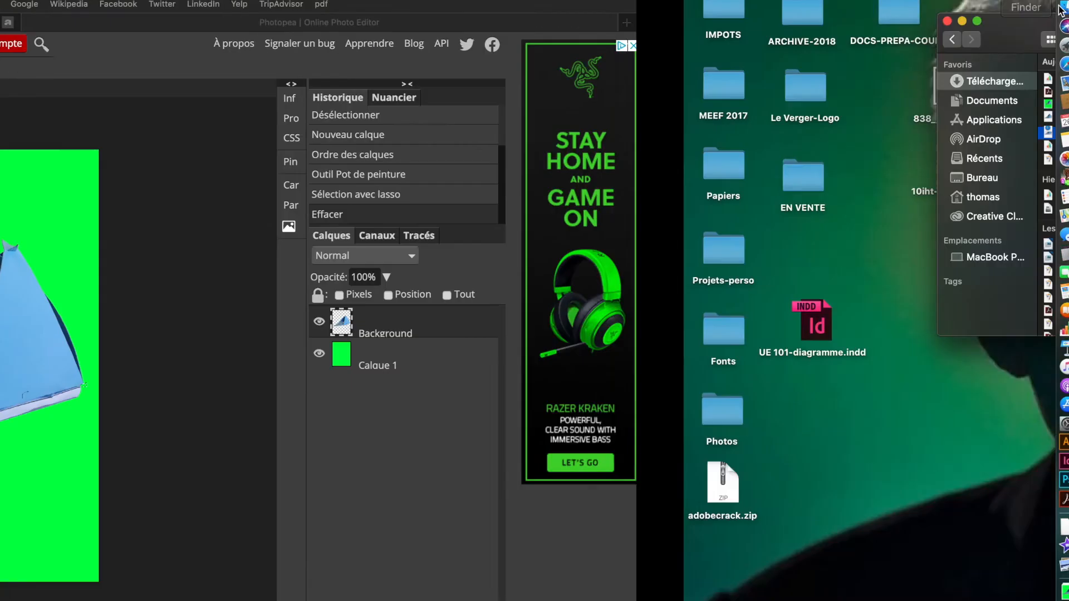
left_click(440, 108)
left_click(440, 108)
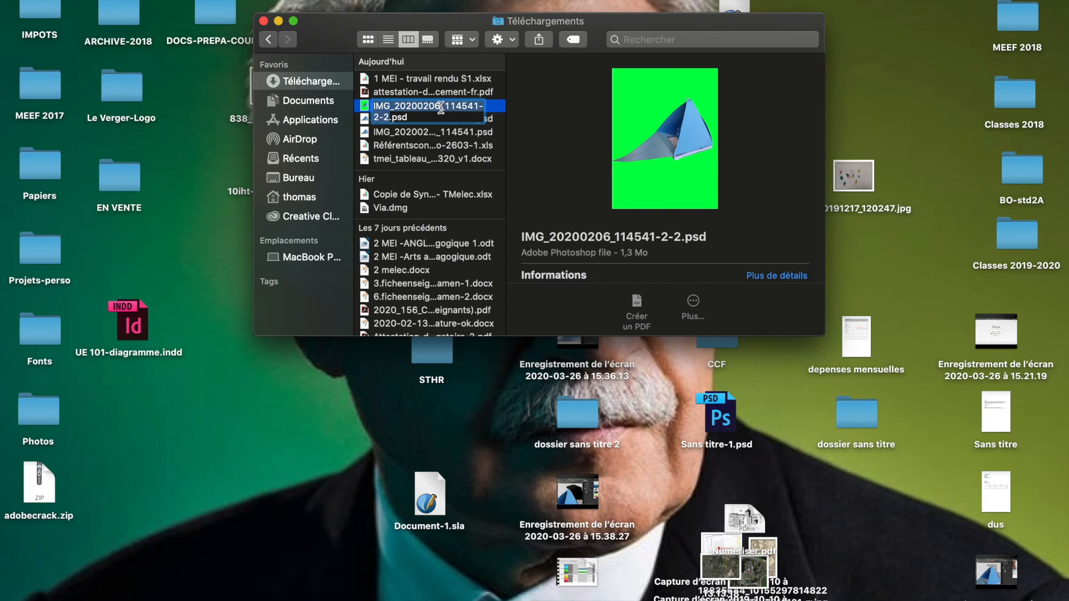
type("travail")
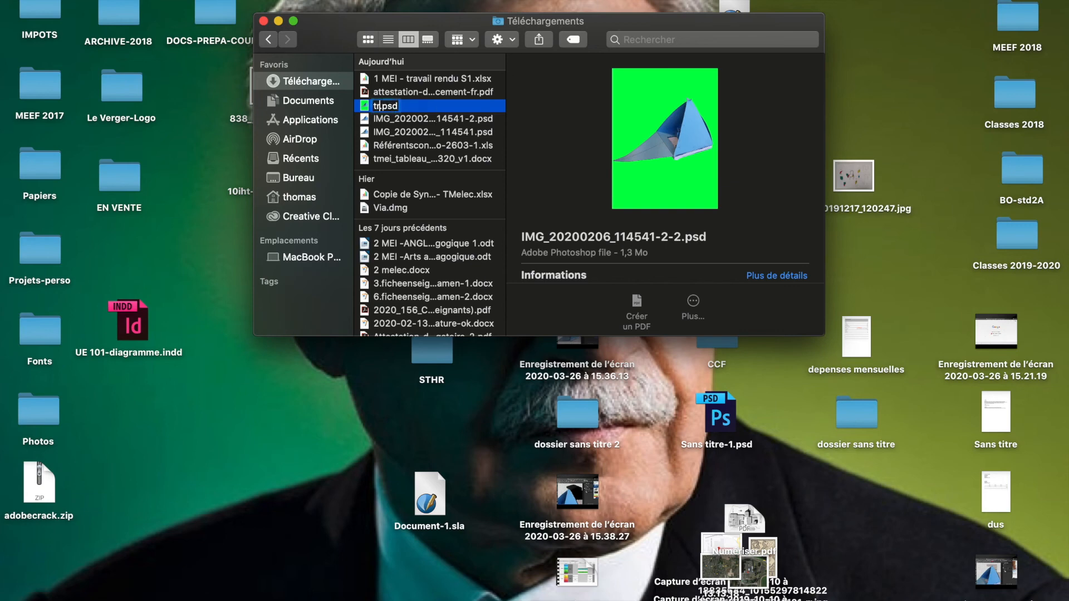
type("-thom")
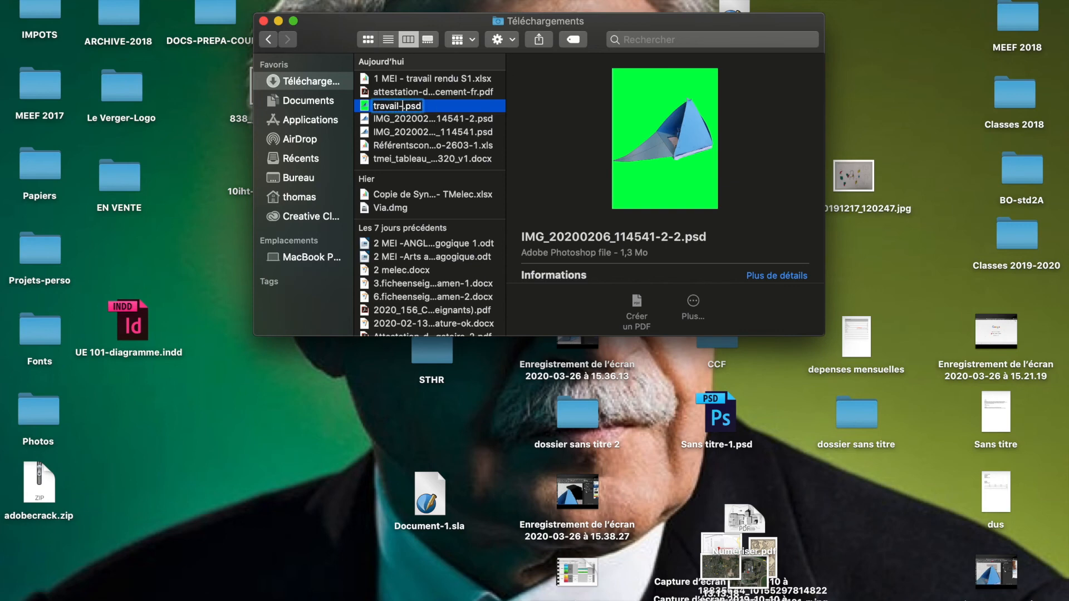
type("as")
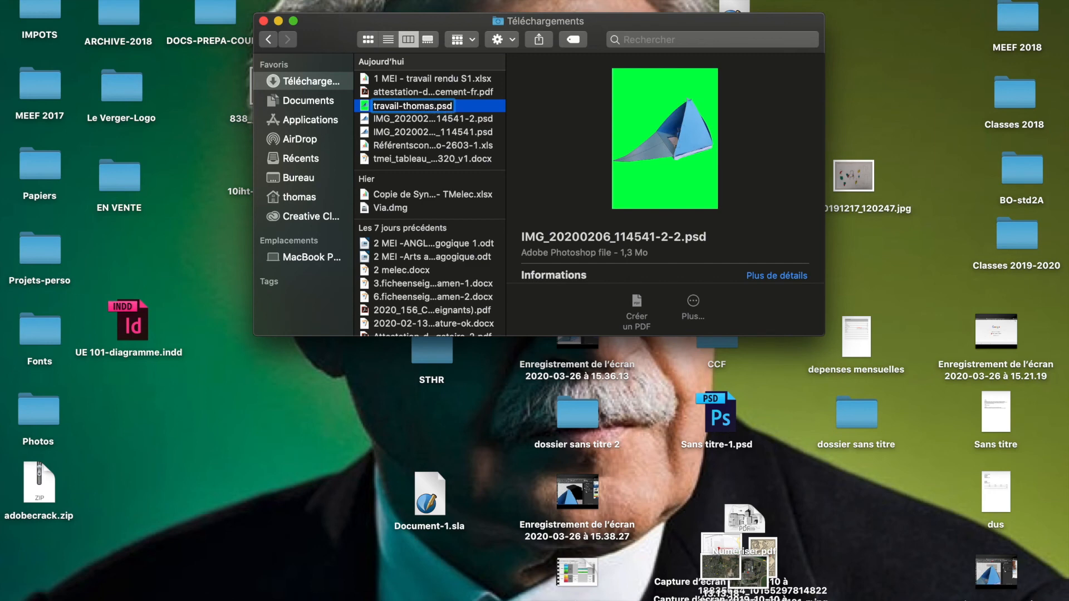
key("Return")
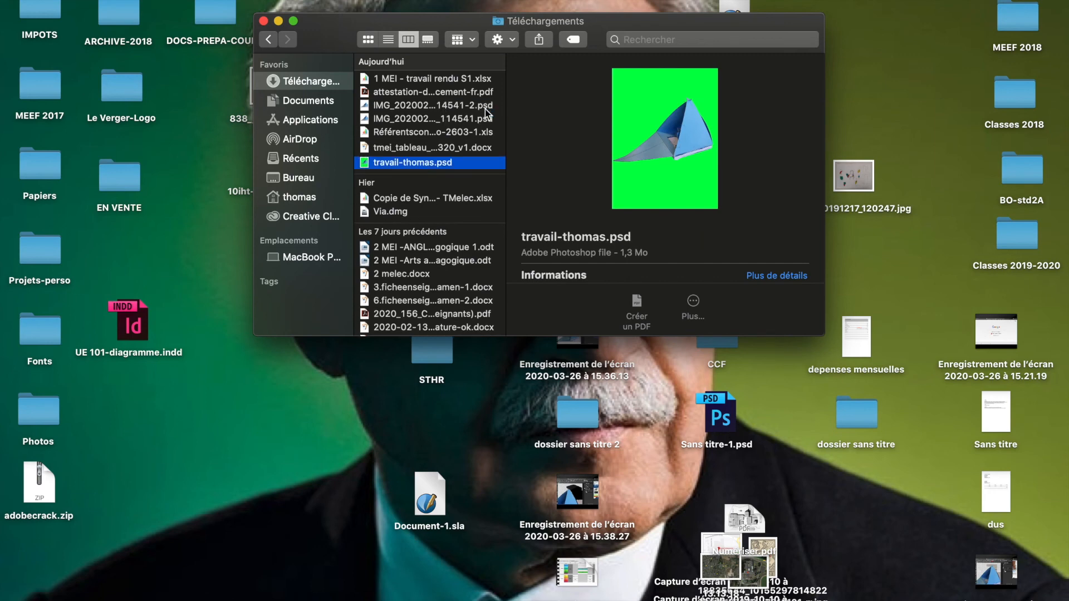